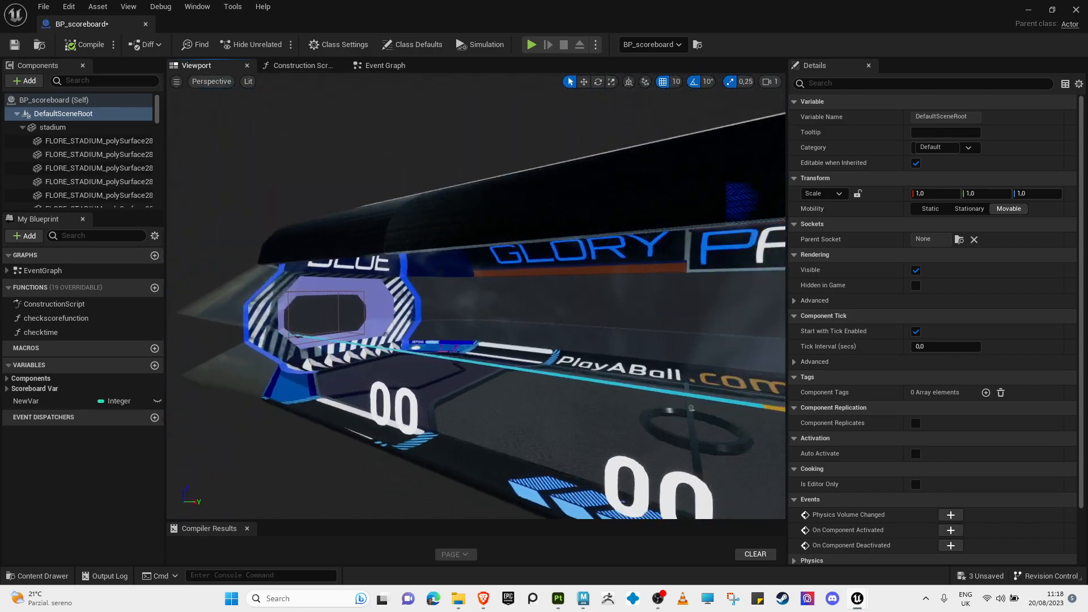
Step: Add the metal_structure static mesh from the PLAYABALL folder to the BP_scoreboard blueprint's components
right_click_drag(476, 294, 513, 309)
key("ctrl+space")
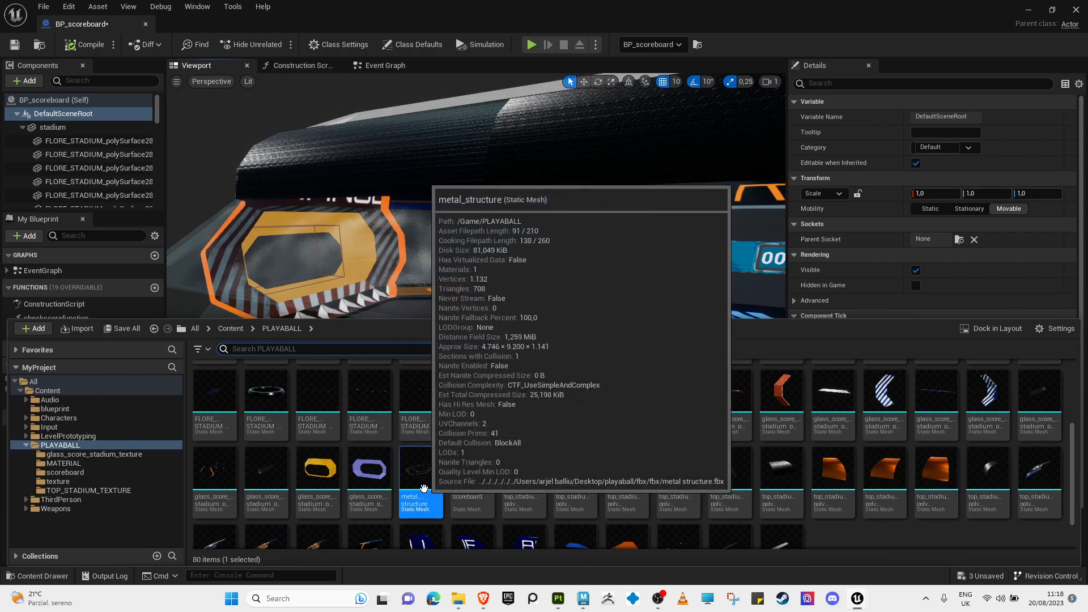
left_click_drag(424, 476, 84, 140)
right_click_drag(420, 285, 476, 285)
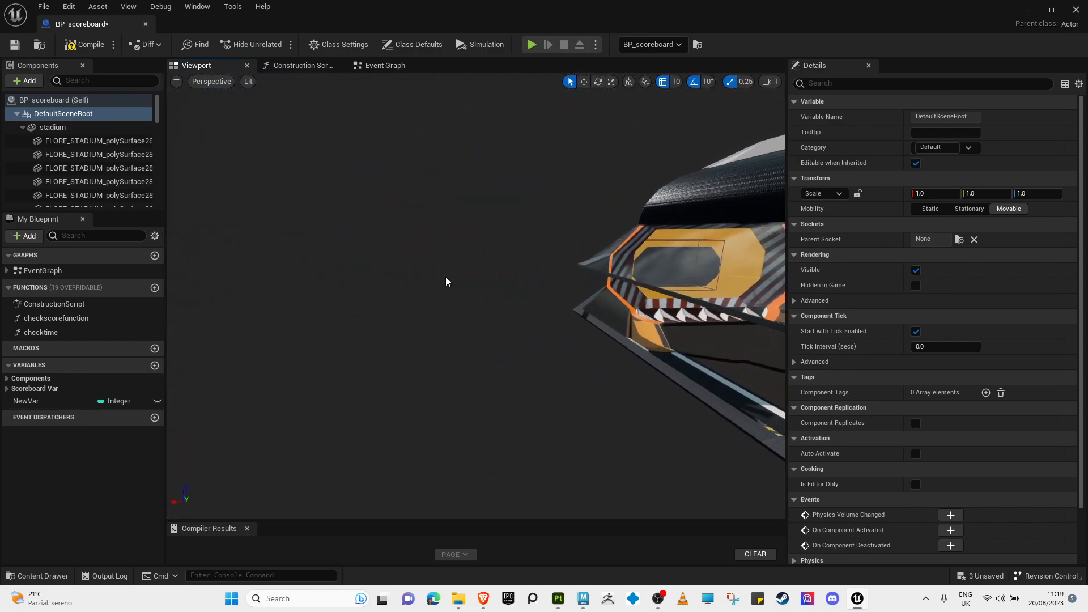
Step: Inspect the metal_structure static mesh in its own editor, then return to the blueprint
key("ctrl+space")
scroll(426, 431, "down", 2)
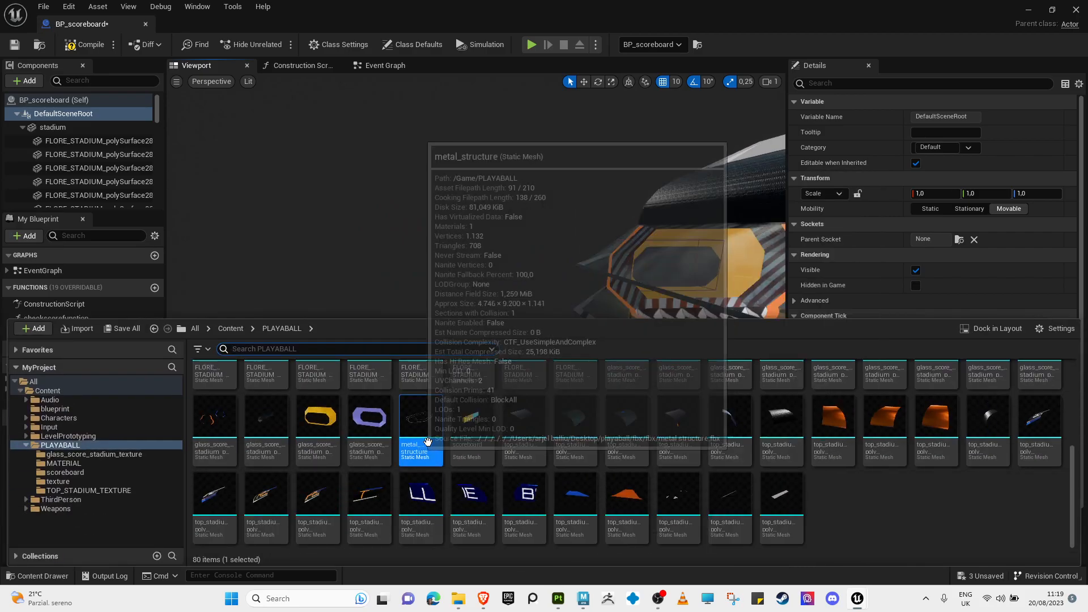
double_click(423, 419)
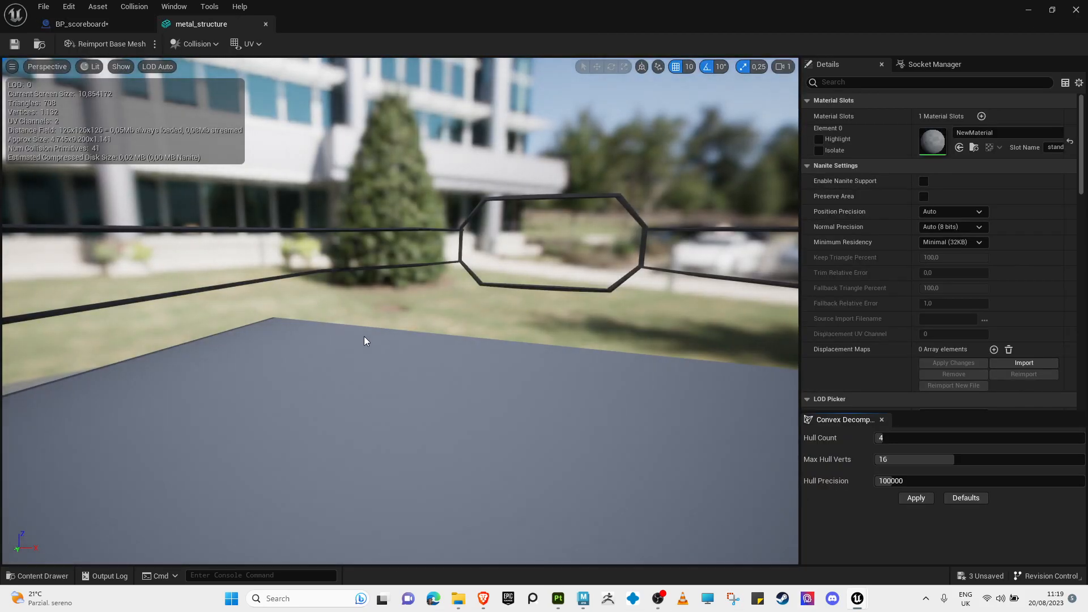
left_click(266, 24)
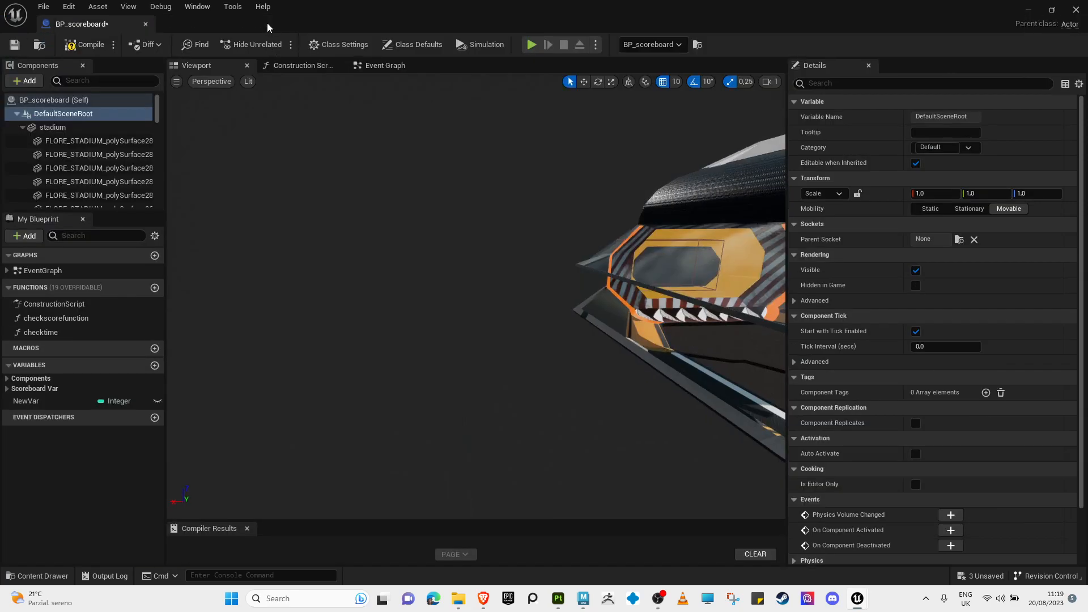
Step: Switch to File Explorer and import the metal structure BaseColor, Normal and OcclusionRoughnessMetallic textures into the PLAYABALL folder
key("ctrl+space")
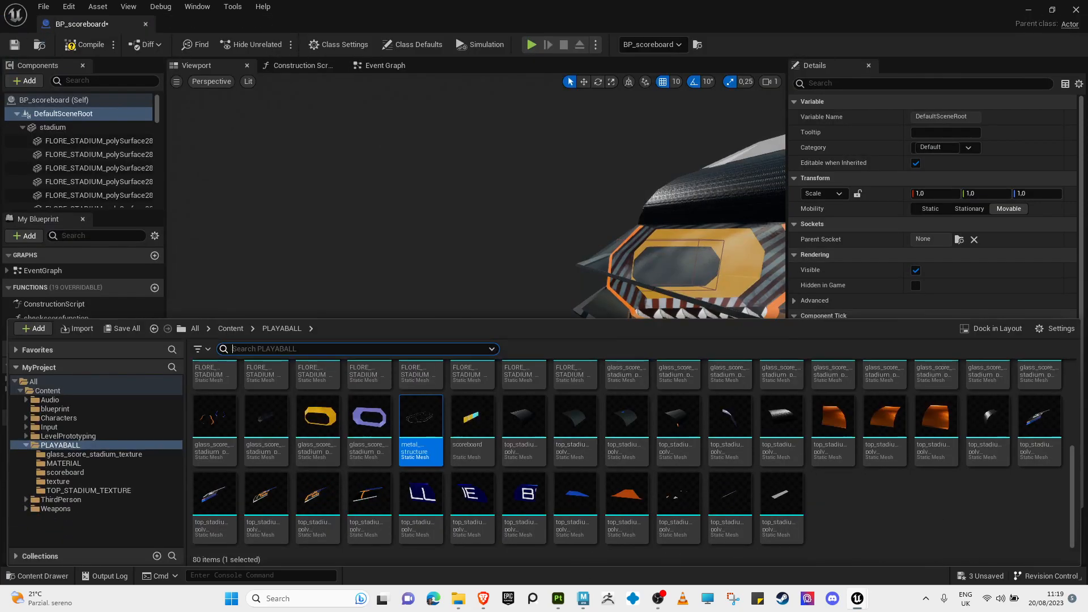
key("alt+Tab")
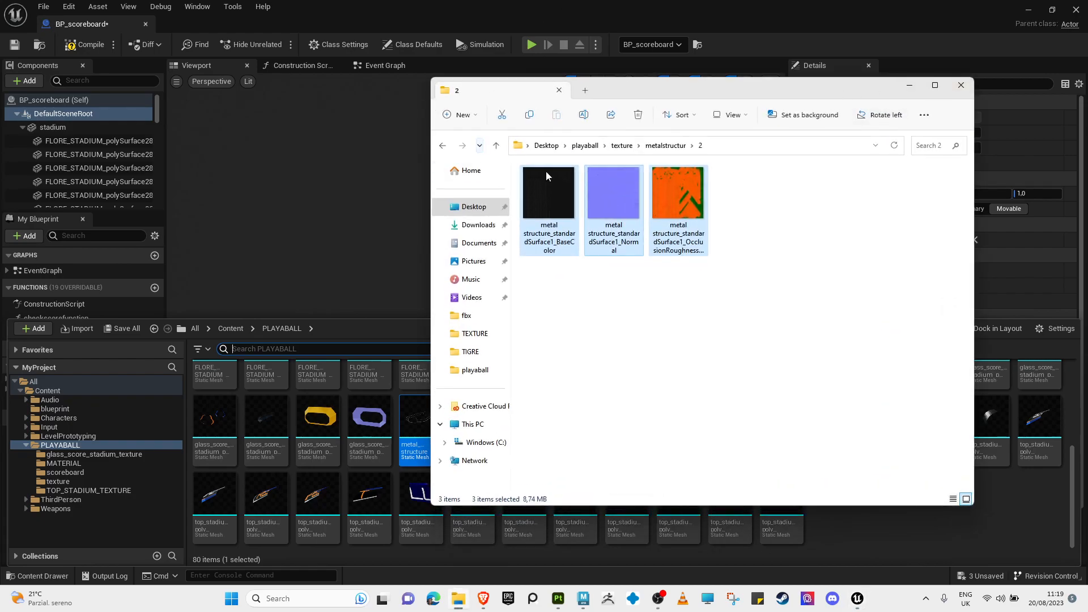
left_click(678, 190)
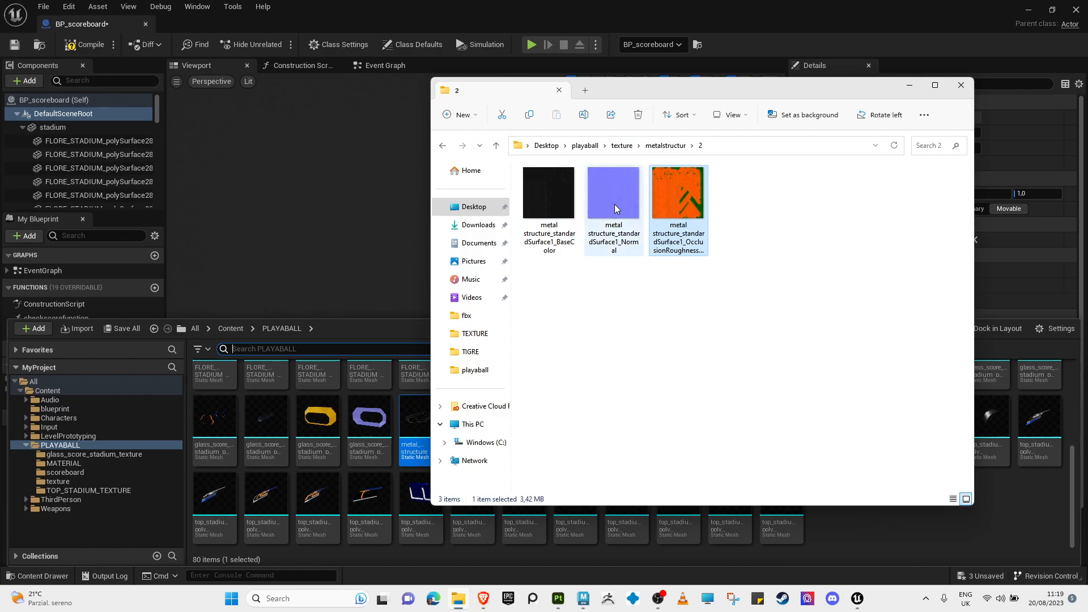
left_click(546, 192)
left_click(612, 196, "ctrl")
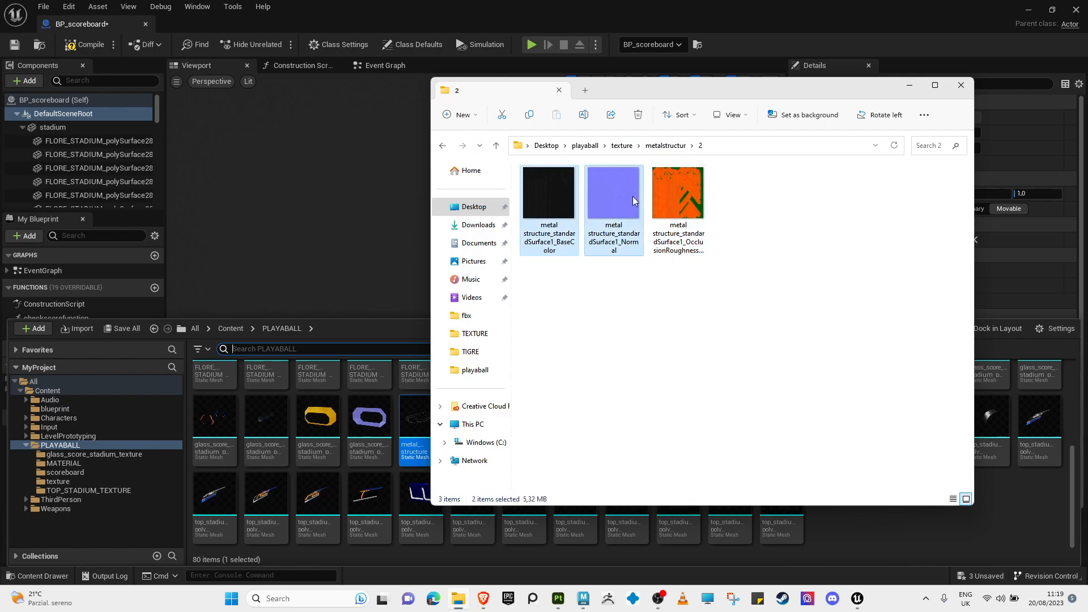
left_click(695, 202, "ctrl")
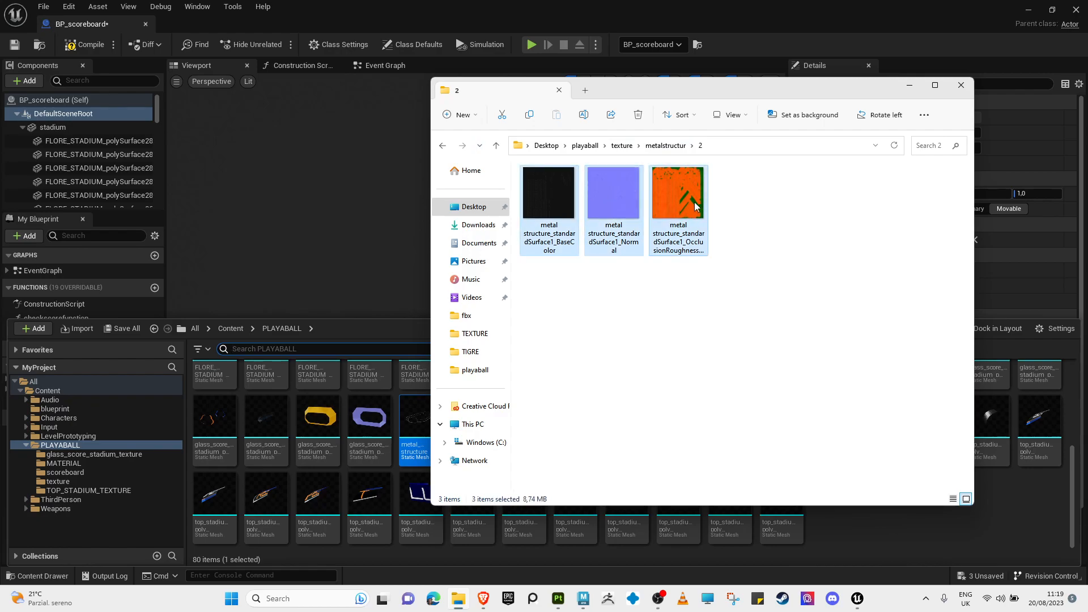
left_click(909, 85)
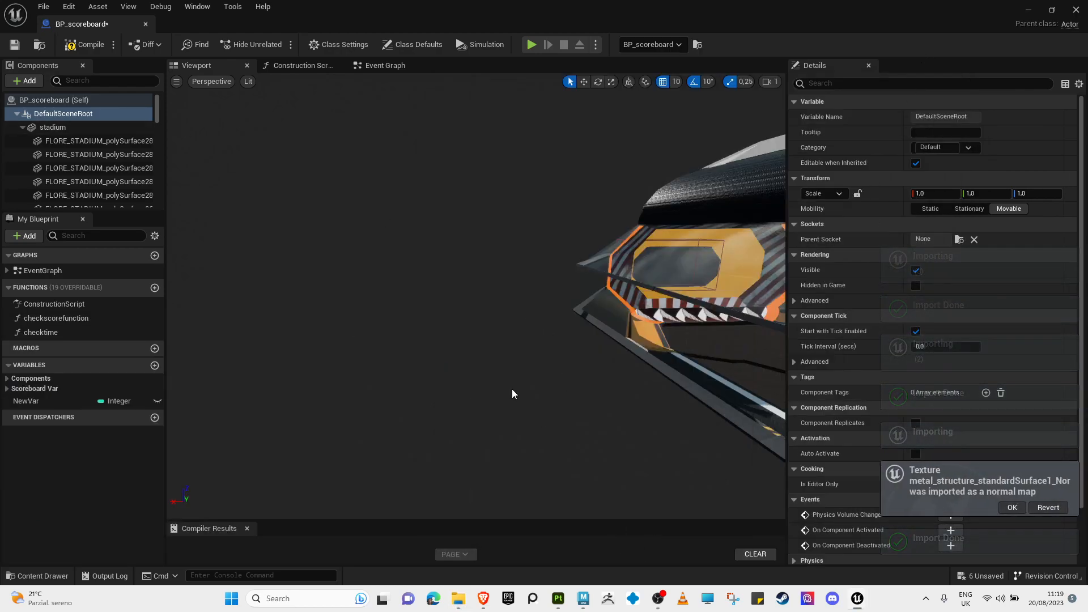
right_click_drag(519, 413, 669, 412)
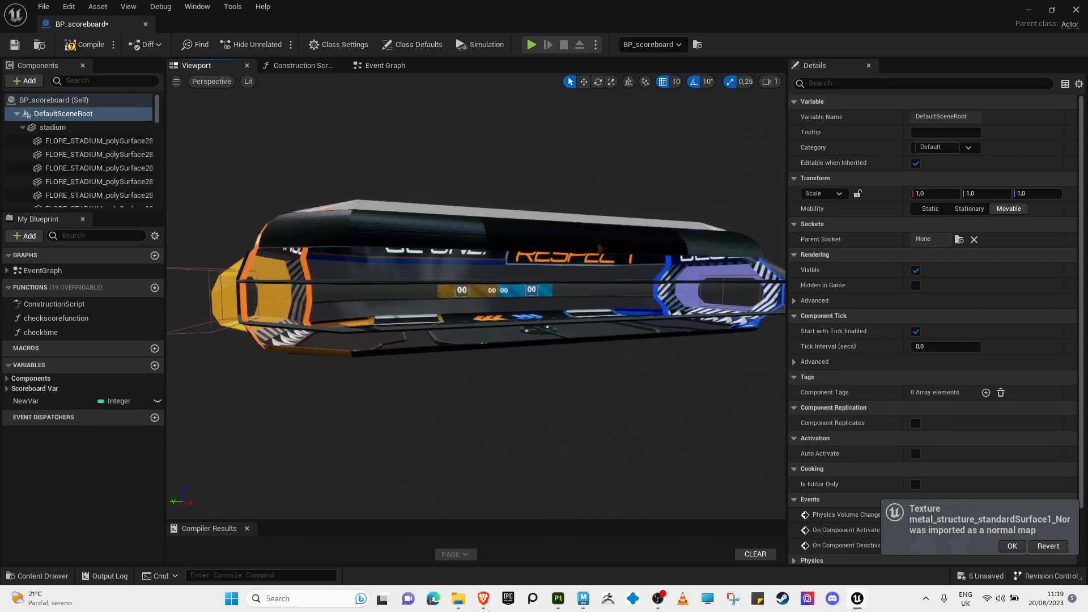
Step: Inspect the imported metal structure base color texture, then close it
key("ctrl+space")
left_click(414, 413)
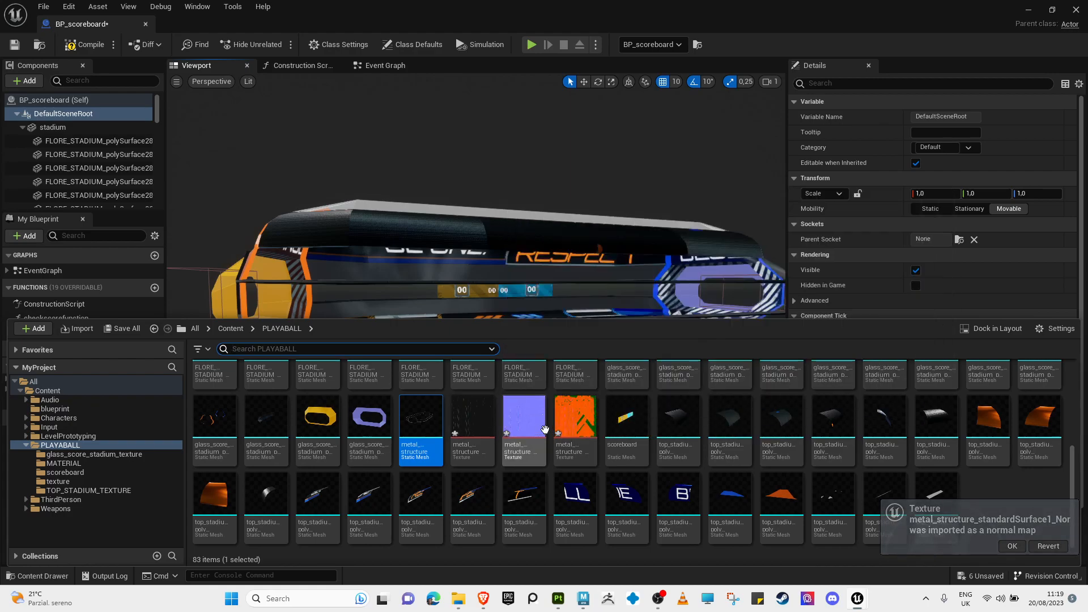
double_click(461, 415)
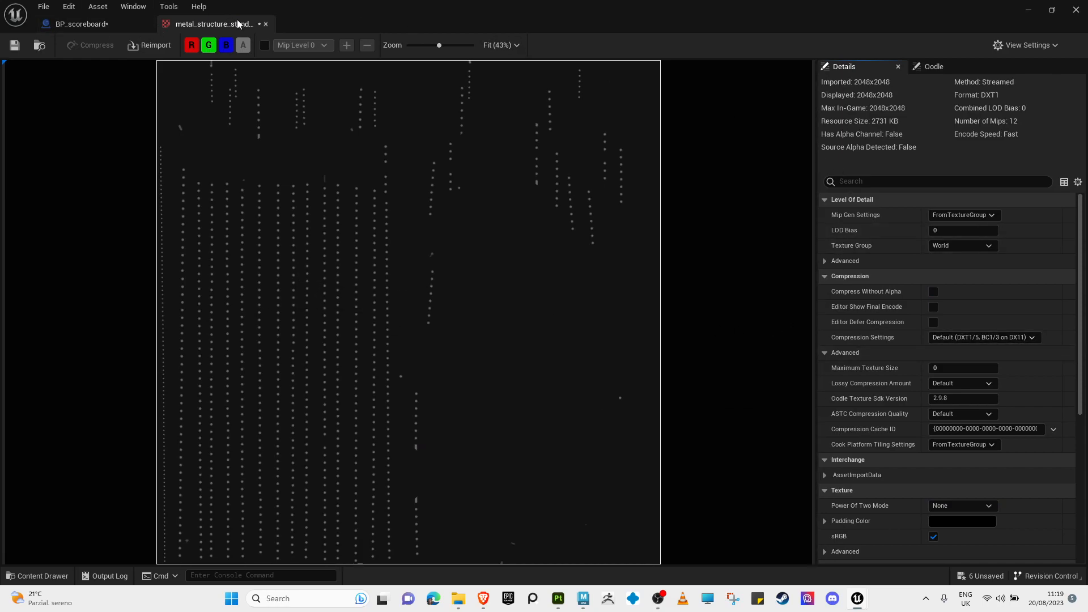
left_click(265, 24)
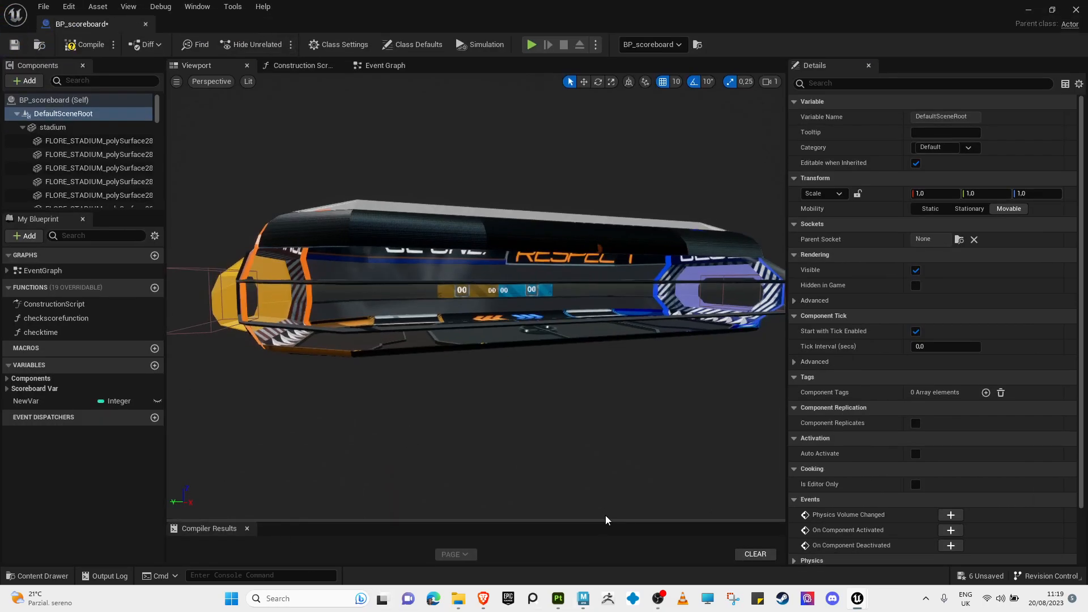
Step: Set the OcclusionRoughnessMetallic texture's compression to Masks (no sRGB), then save and close the texture
key("ctrl+space")
left_click(573, 418)
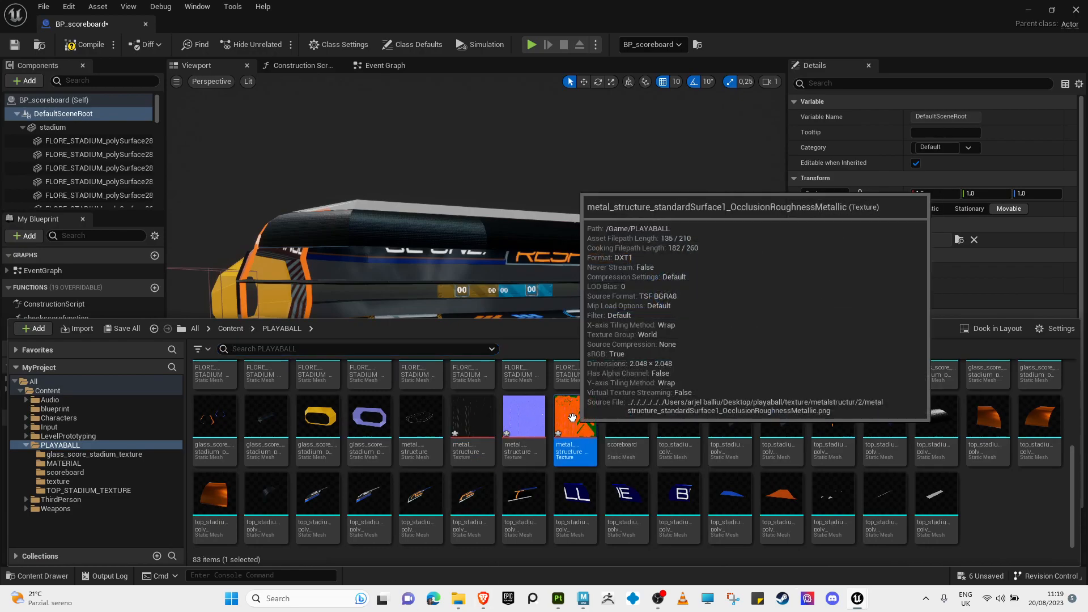
double_click(573, 418)
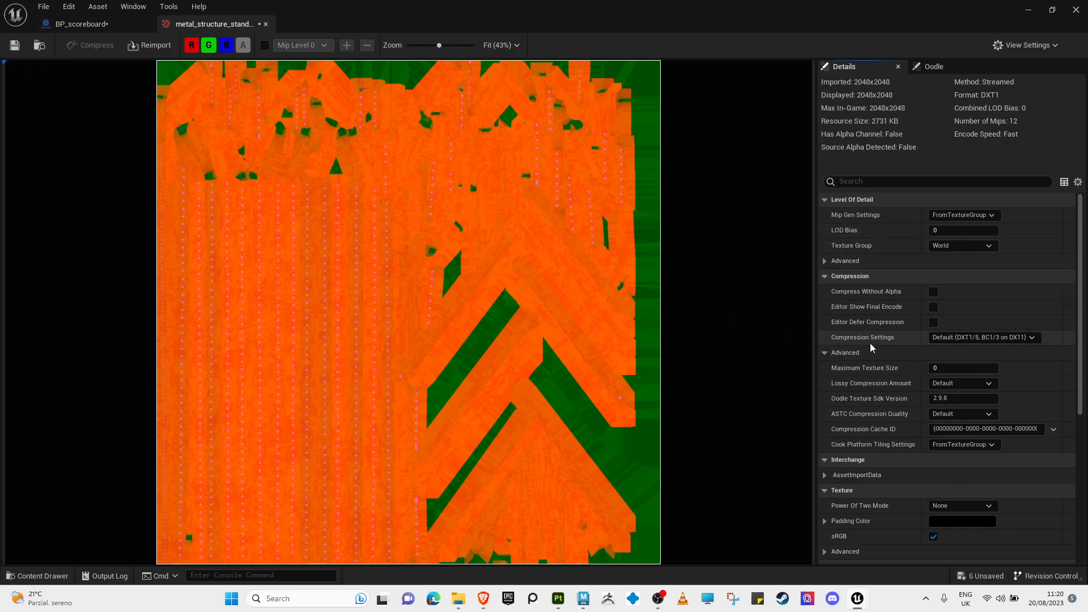
left_click(952, 338)
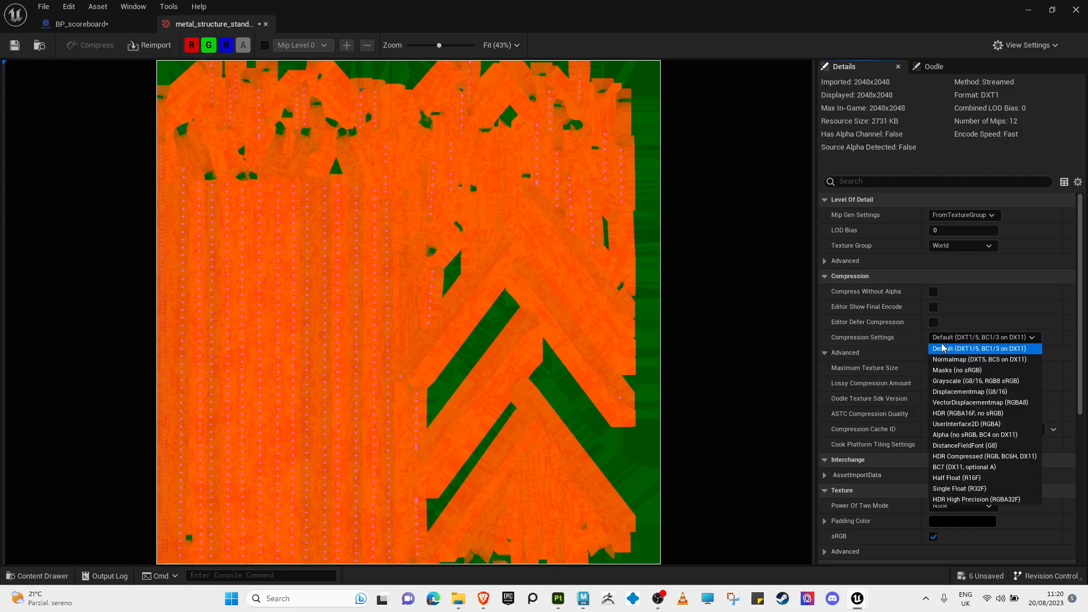
left_click(956, 371)
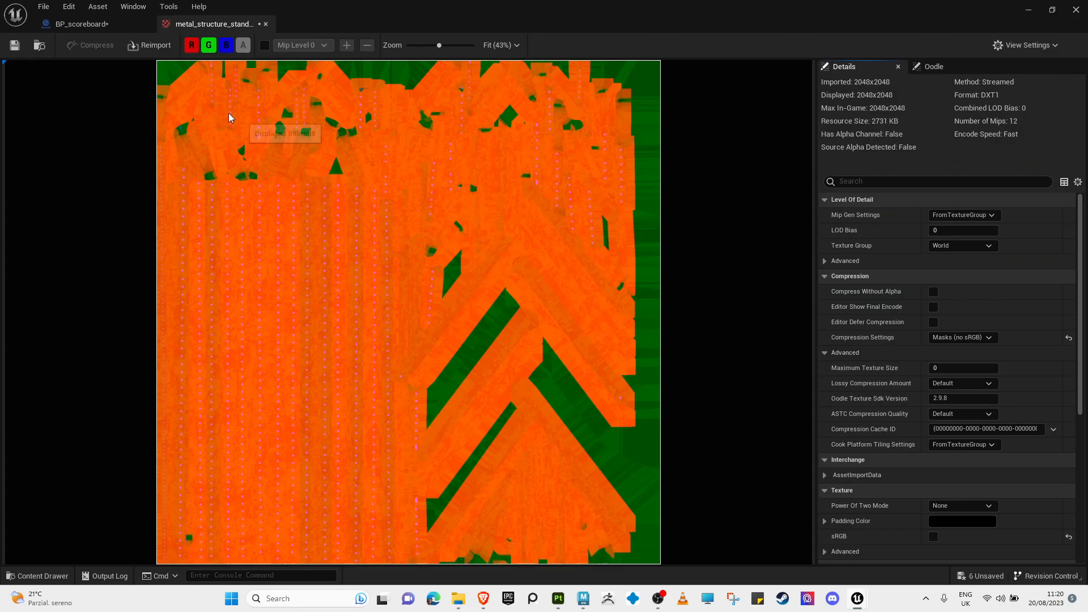
left_click(12, 49)
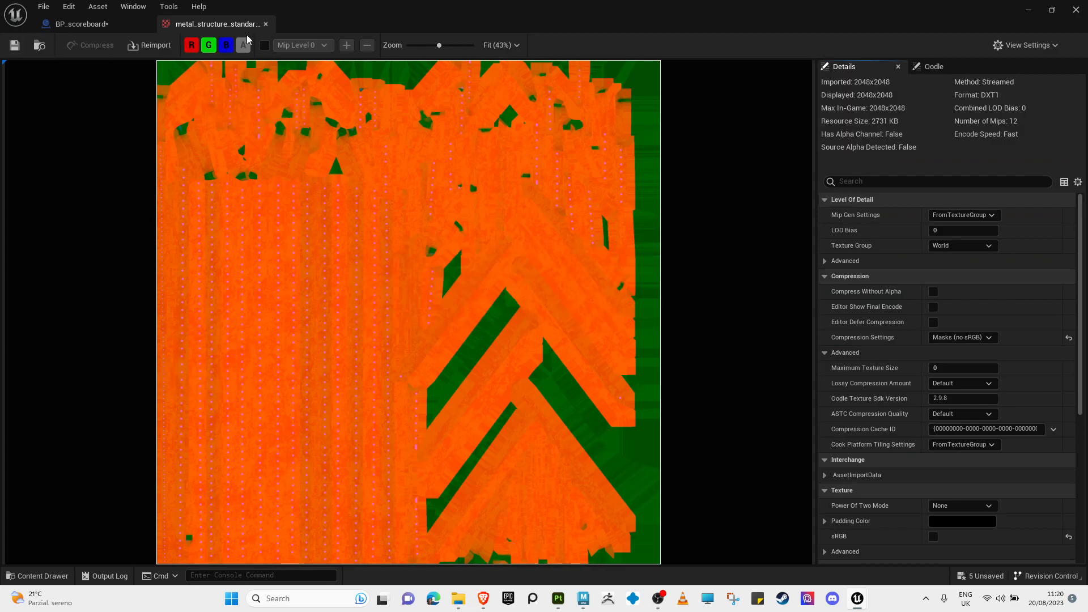
left_click(265, 24)
Step: Create a material named metal_structur in the PLAYABALL folder and open its graph
key("ctrl+space")
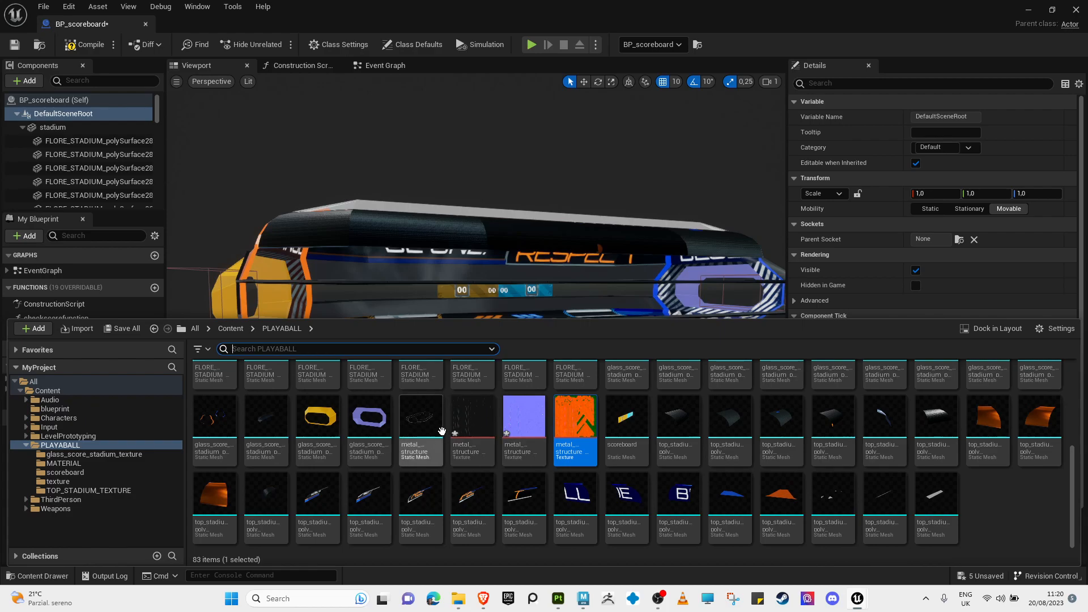
left_click(420, 429)
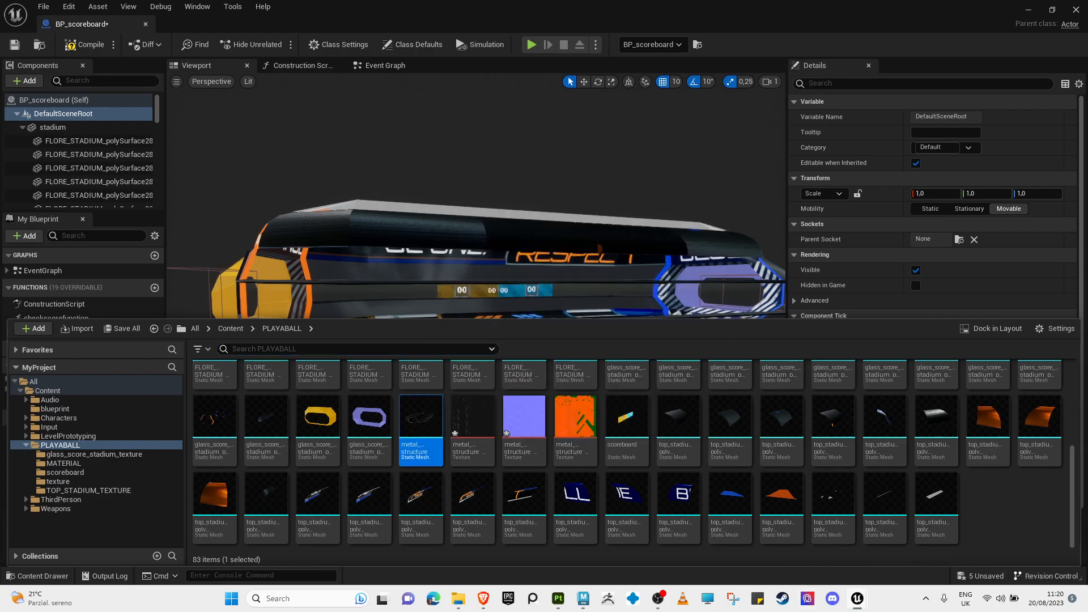
right_click(999, 495)
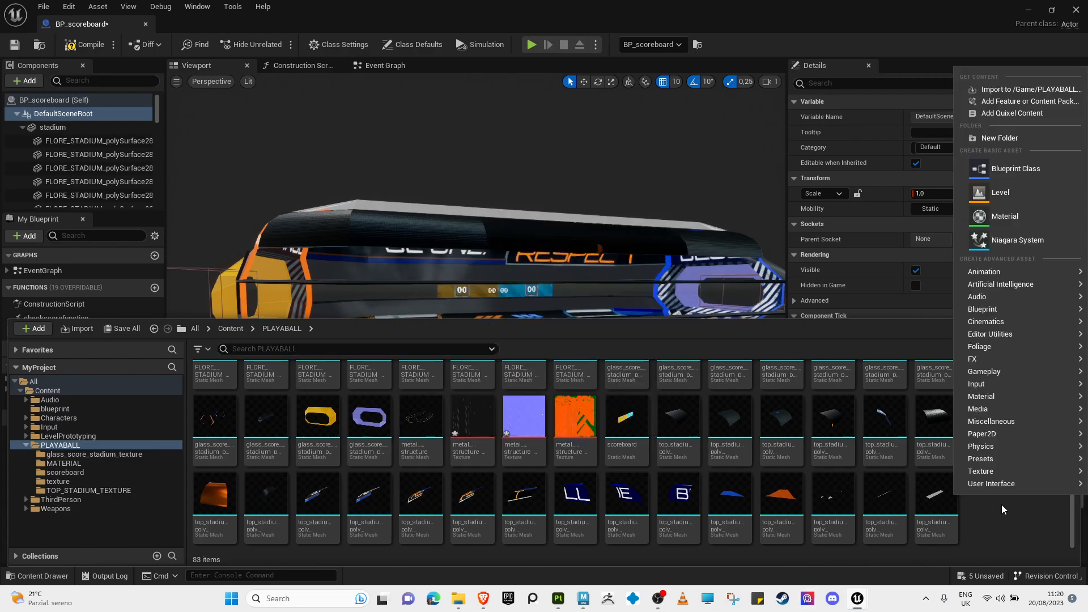
left_click(1017, 223)
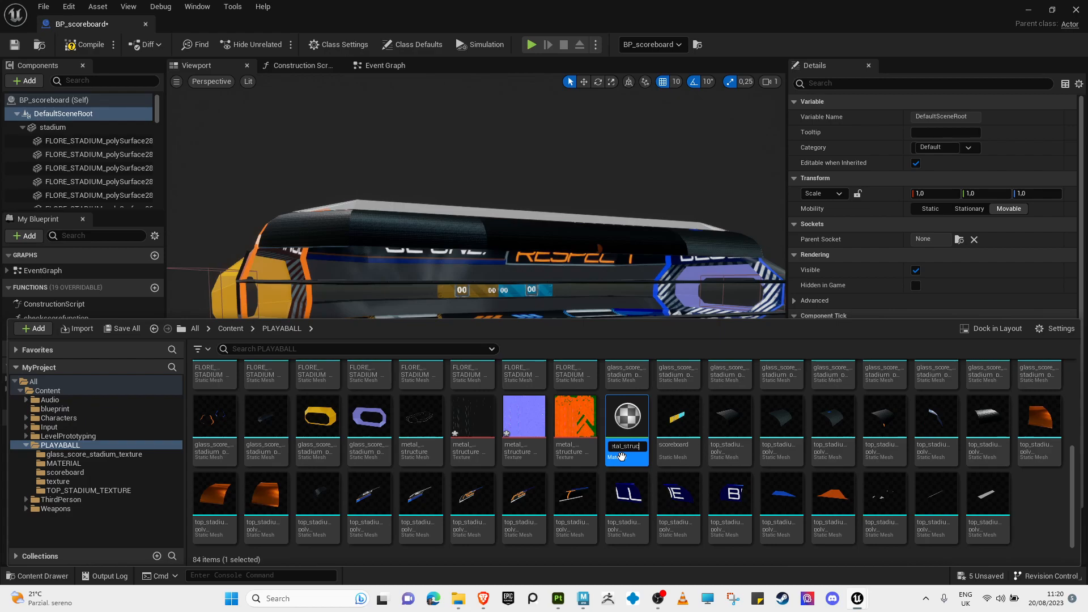
key("Return")
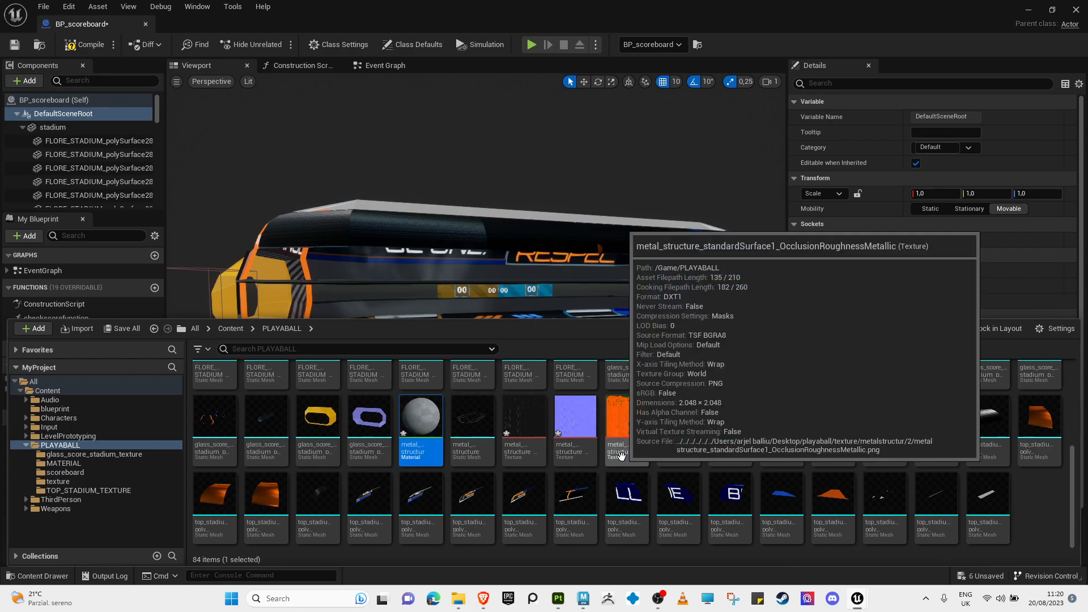
double_click(425, 415)
Step: Add the three metal structure textures to the material graph as texture samples and spread them apart
scroll(576, 313, "down", 4)
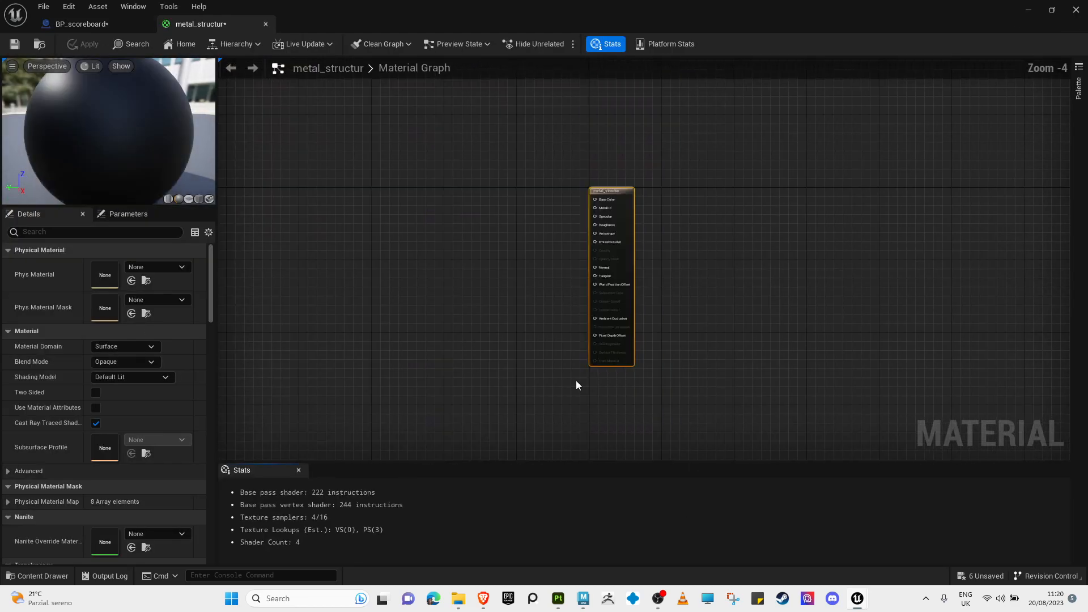
key("ctrl+space")
left_click(522, 446)
left_click(636, 427, "shift")
left_click_drag(574, 426, 352, 156)
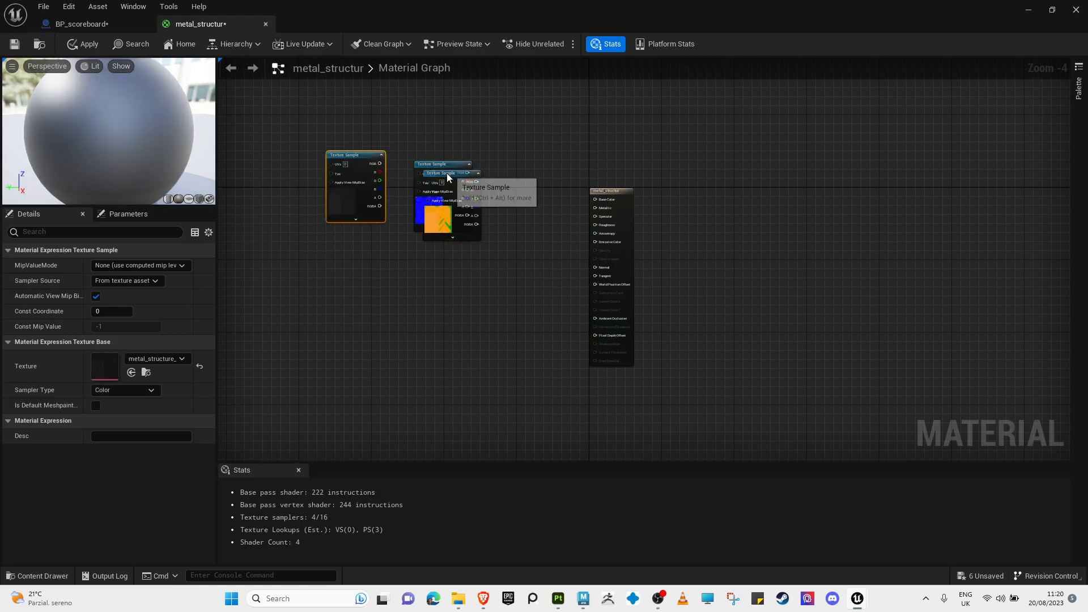
left_click_drag(446, 172, 436, 301)
scroll(456, 160, "up", 4)
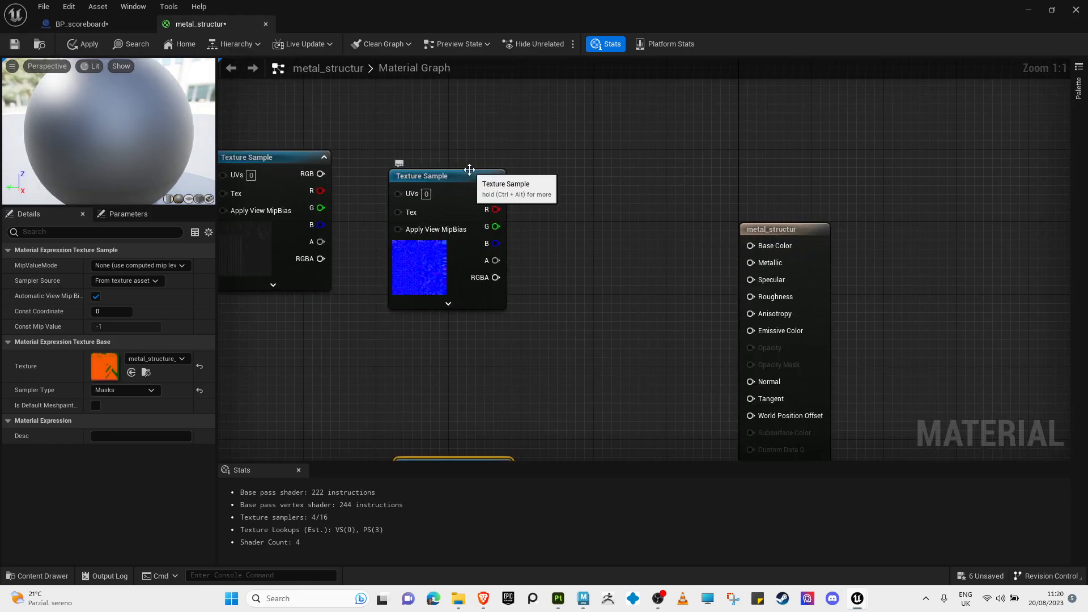
left_click_drag(469, 170, 463, 273)
Step: Connect the base color sample's RGB output to Base Color and the normal sample's RGB output to Normal
left_click_drag(286, 152, 751, 246)
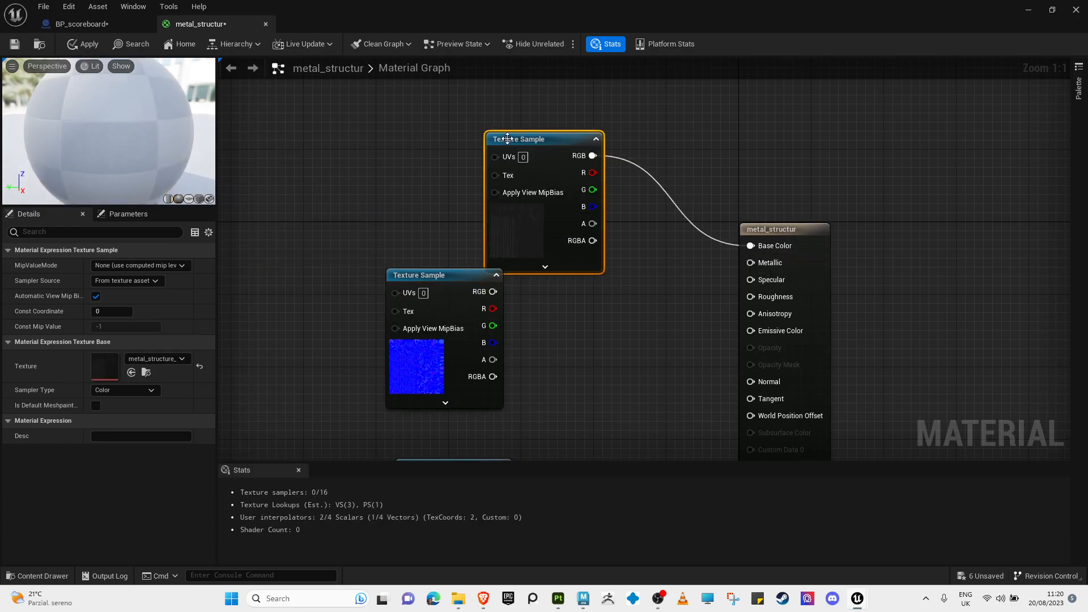
left_click_drag(539, 139, 413, 106)
left_click_drag(492, 291, 770, 385)
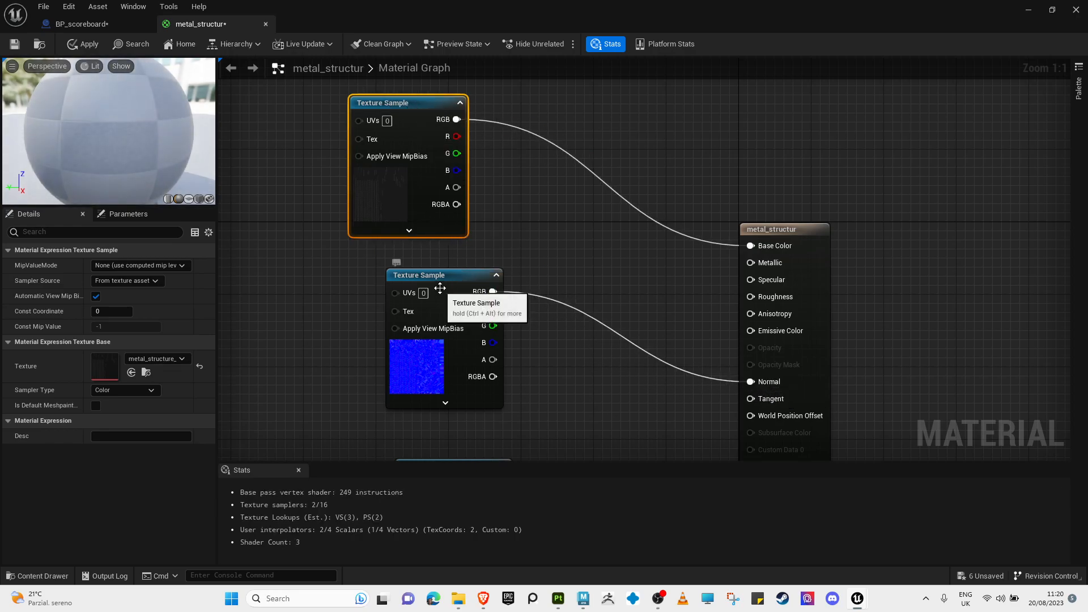
Step: Rearrange the graph with the normal sample beside the base color sample and the OcclusionRoughnessMetallic sample below them
left_click_drag(450, 296, 270, 122)
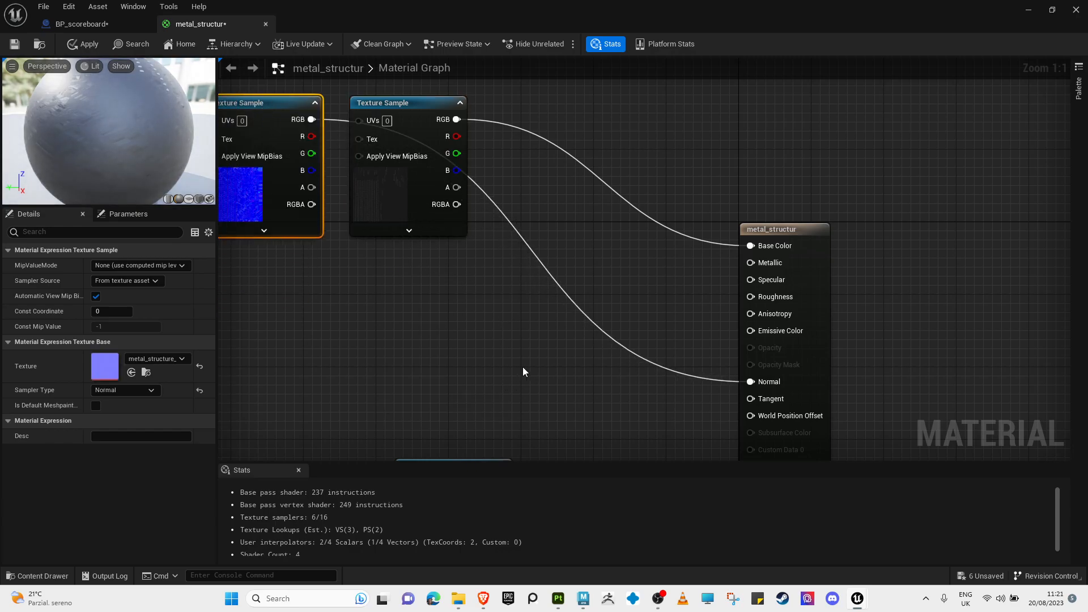
scroll(516, 376, "down", 4)
left_click_drag(497, 418, 511, 353)
scroll(515, 399, "up", 4)
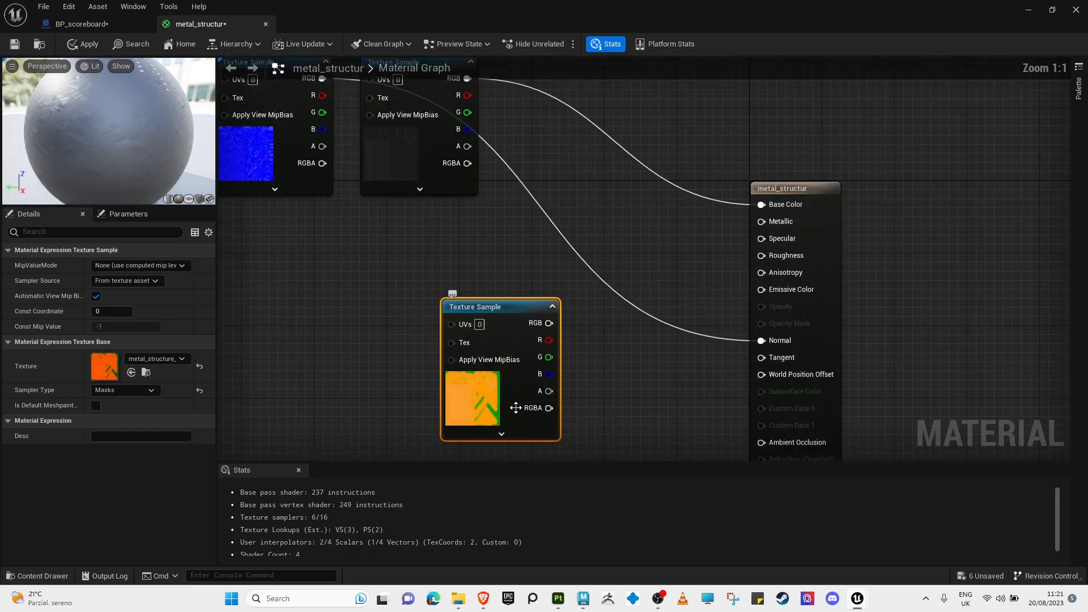
Step: Open the OcclusionRoughnessMetallic texture and examine its red, green and blue channels by toggling each one off and on
double_click(503, 322)
double_click(626, 434)
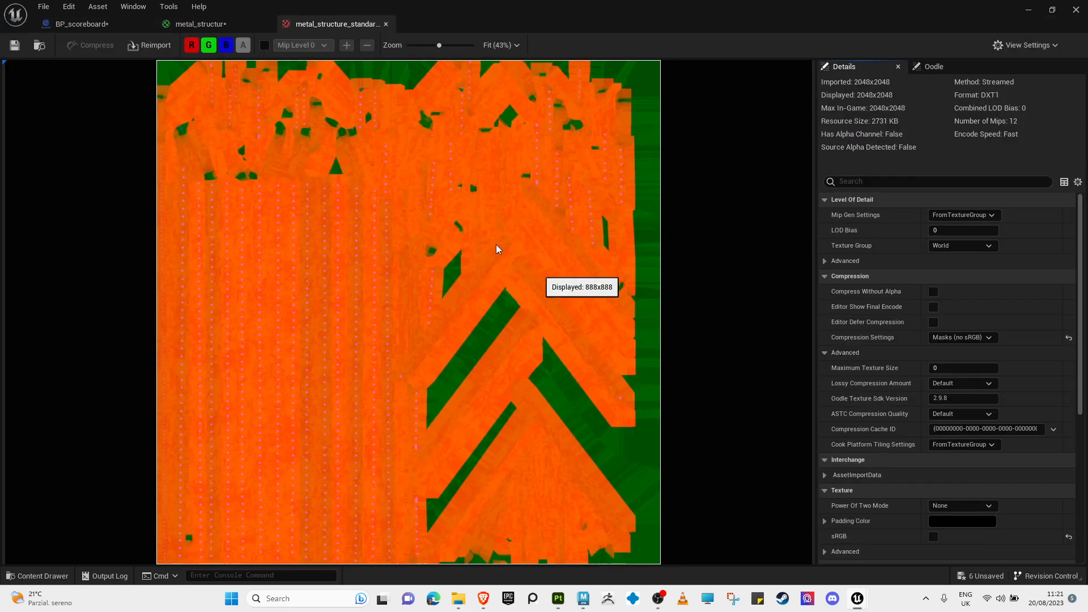
left_click(191, 46)
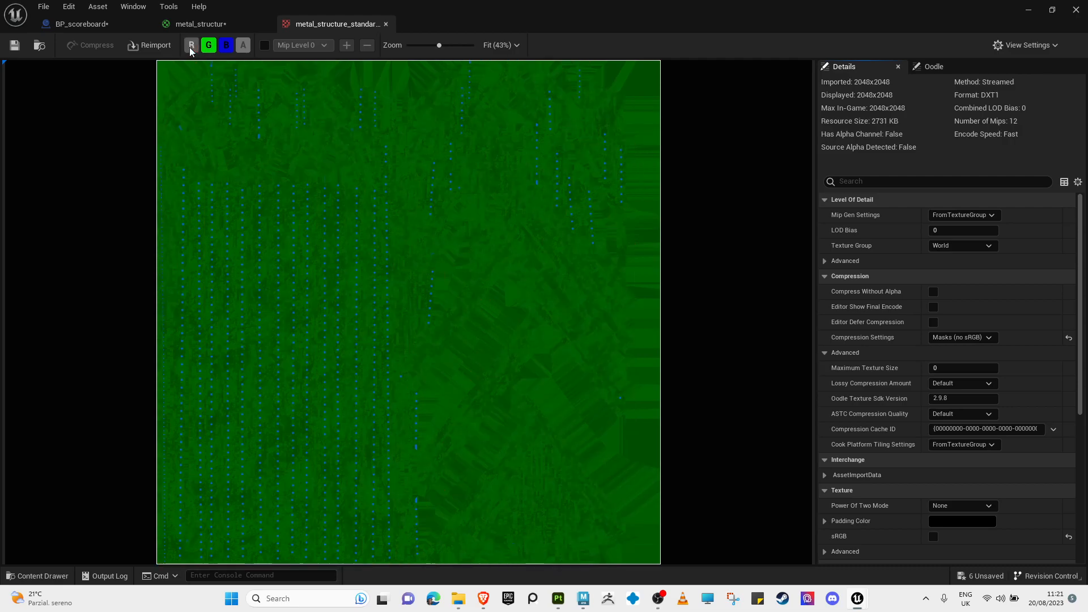
left_click(210, 46)
left_click(227, 45)
left_click(227, 45)
left_click(209, 46)
left_click(190, 45)
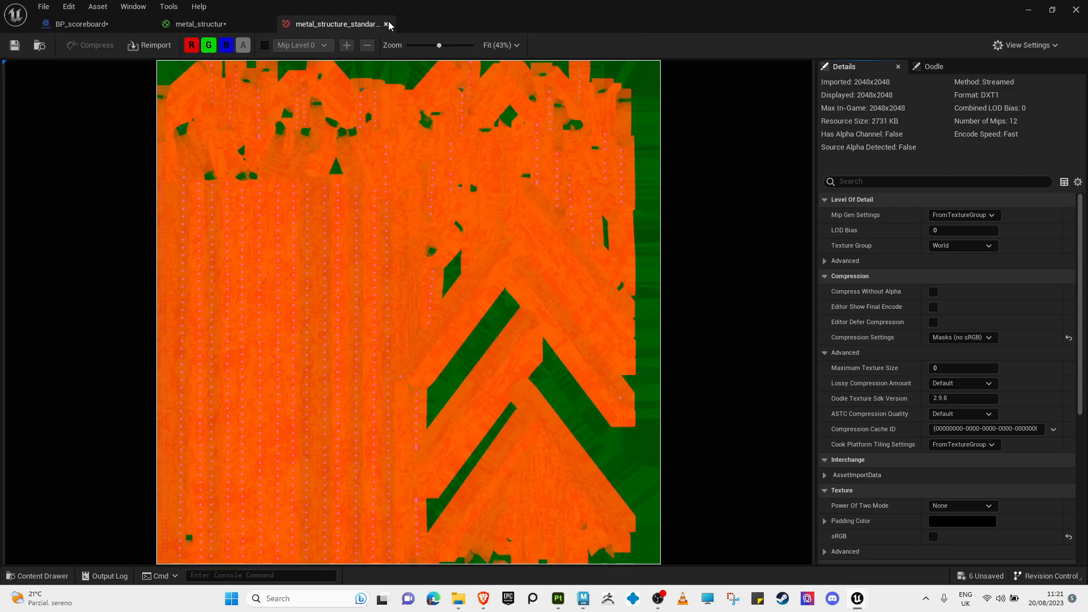
Step: Close the texture and connect the OcclusionRoughnessMetallic sample's red output to the material's Ambient Occlusion
left_click(386, 24)
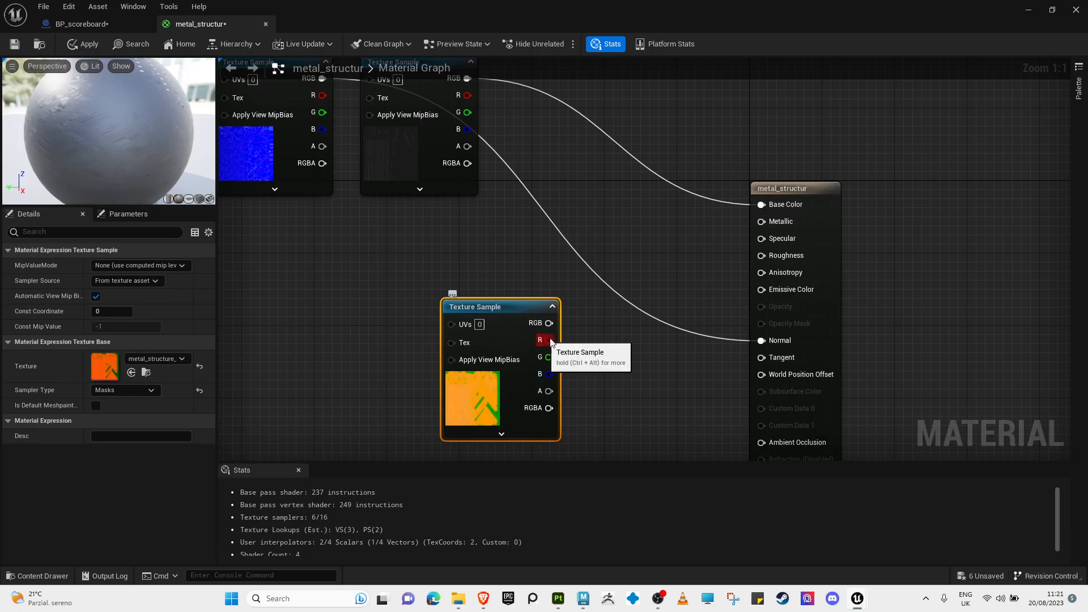
key("ctrl+b")
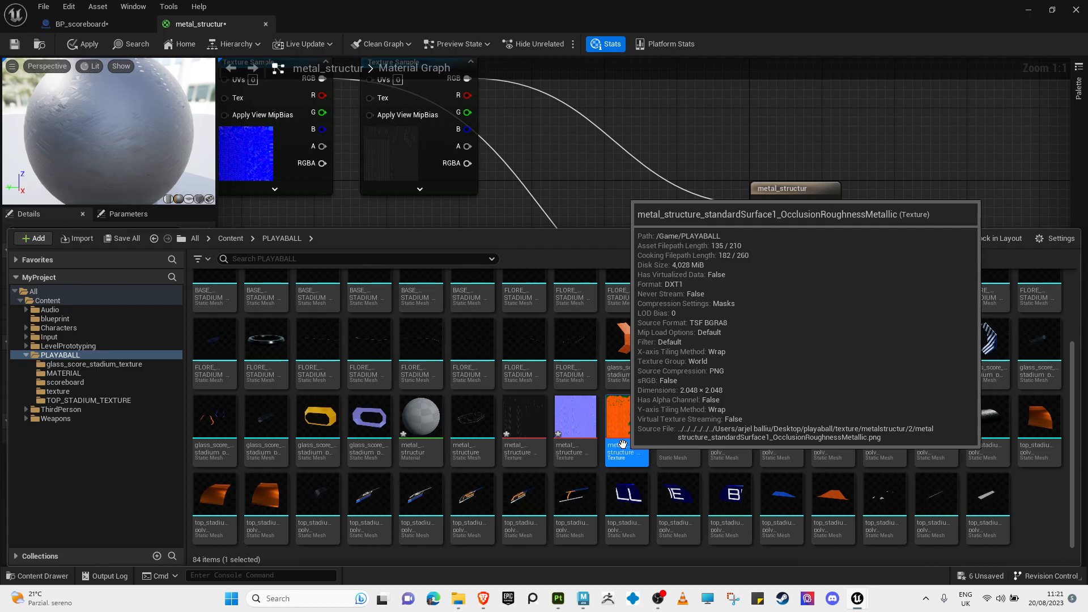
left_click_drag(623, 443, 617, 188)
left_click_drag(549, 340, 774, 427)
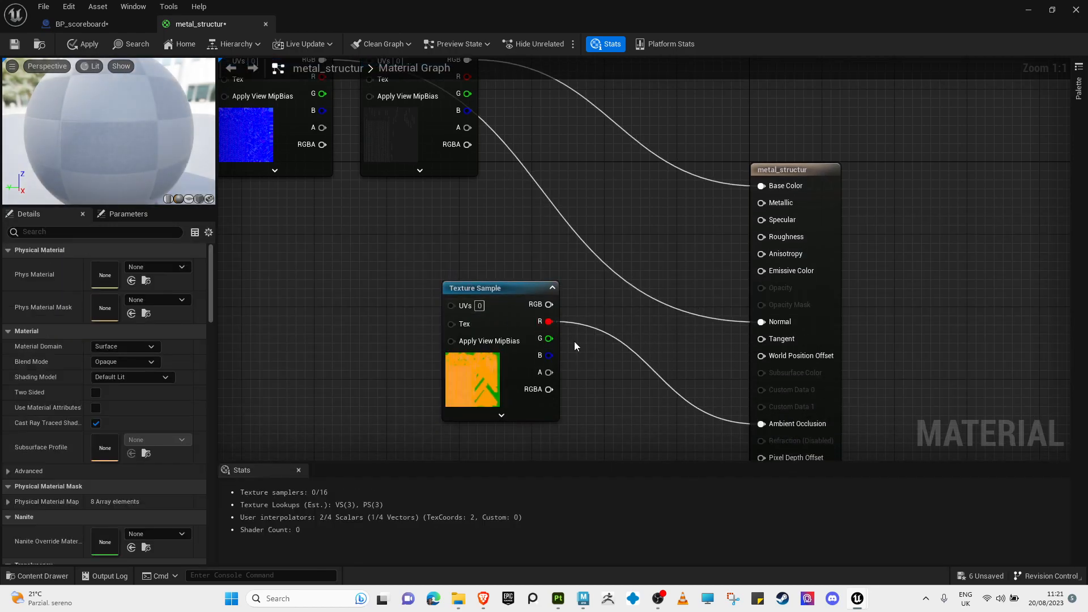
Step: Connect the OcclusionRoughnessMetallic sample's green output to Roughness and blue output to Metallic, saving and closing the material
left_click_drag(774, 266, 777, 236)
left_click_drag(547, 356, 747, 251)
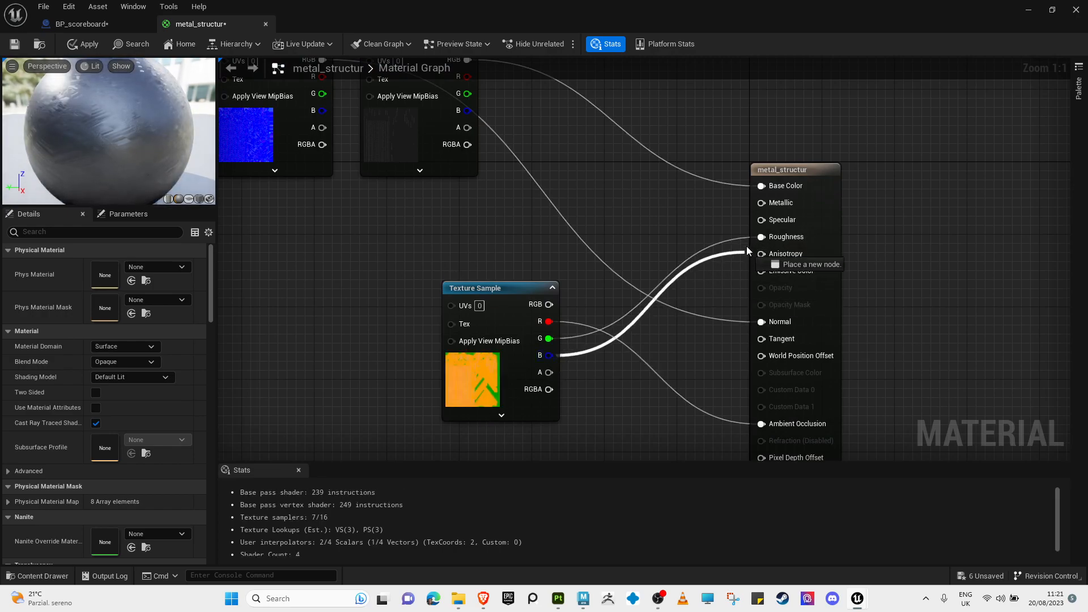
left_click_drag(771, 203, 772, 203)
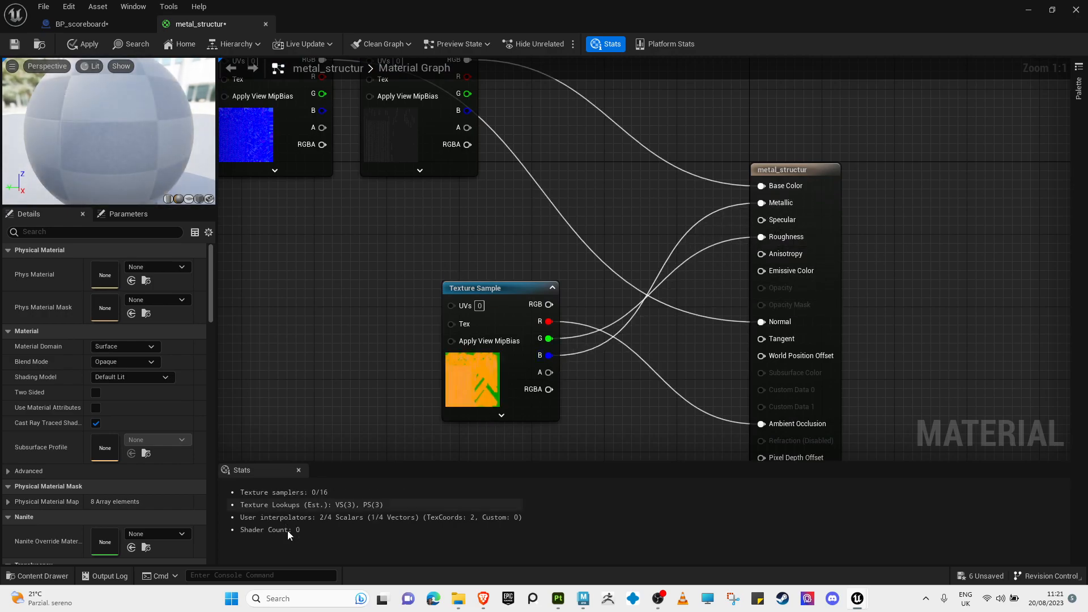
left_click(14, 45)
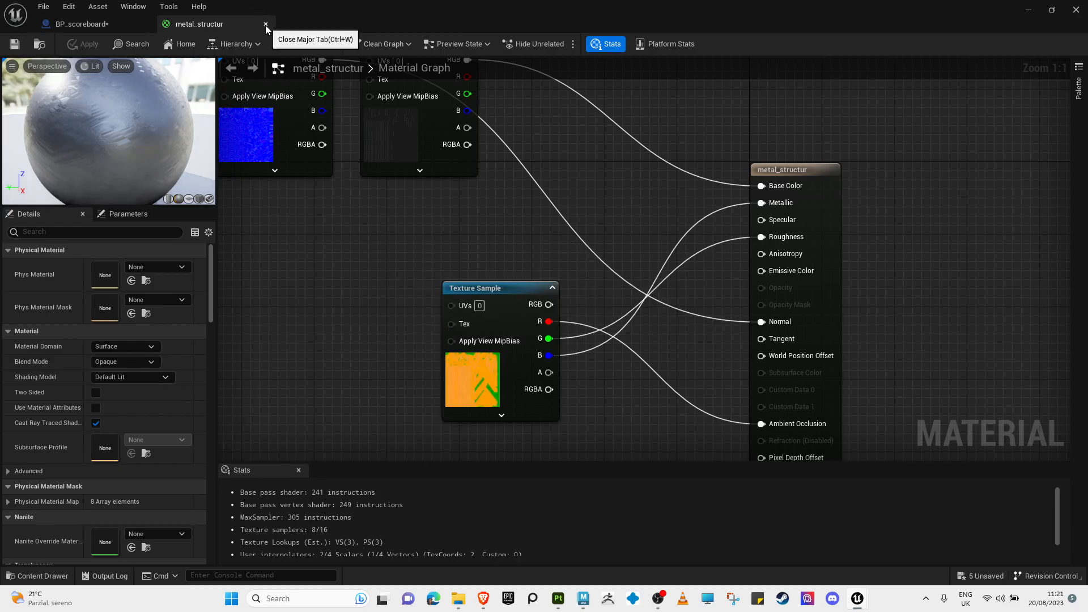
left_click(265, 24)
Step: Find the metal_structure static mesh among the PLAYABALL assets and open it for editing
right_click_drag(539, 401, 478, 395)
key("w")
key("ctrl+space")
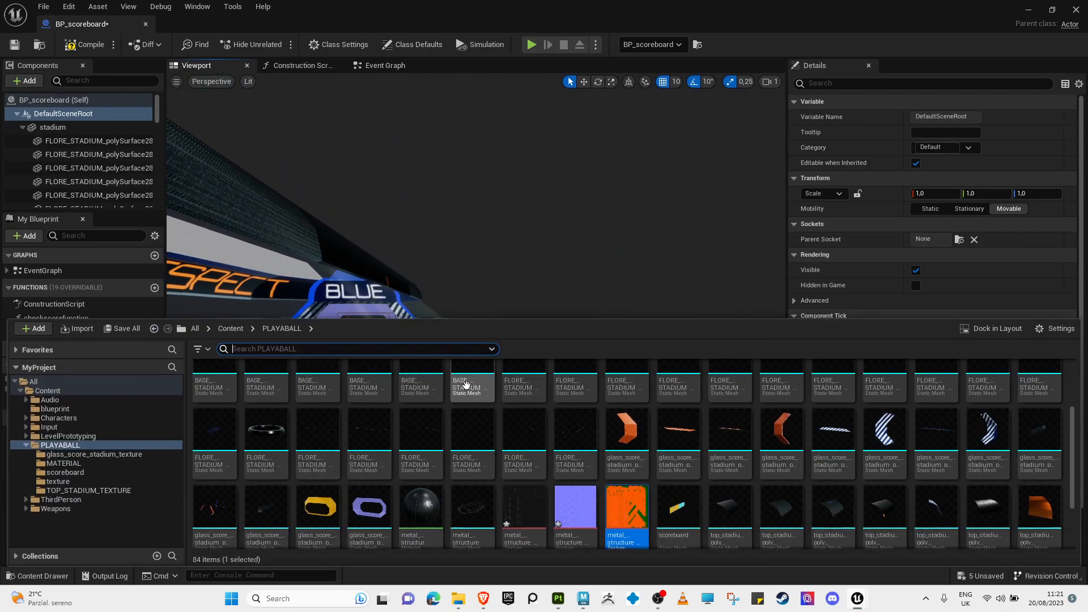
scroll(432, 531, "down", 2)
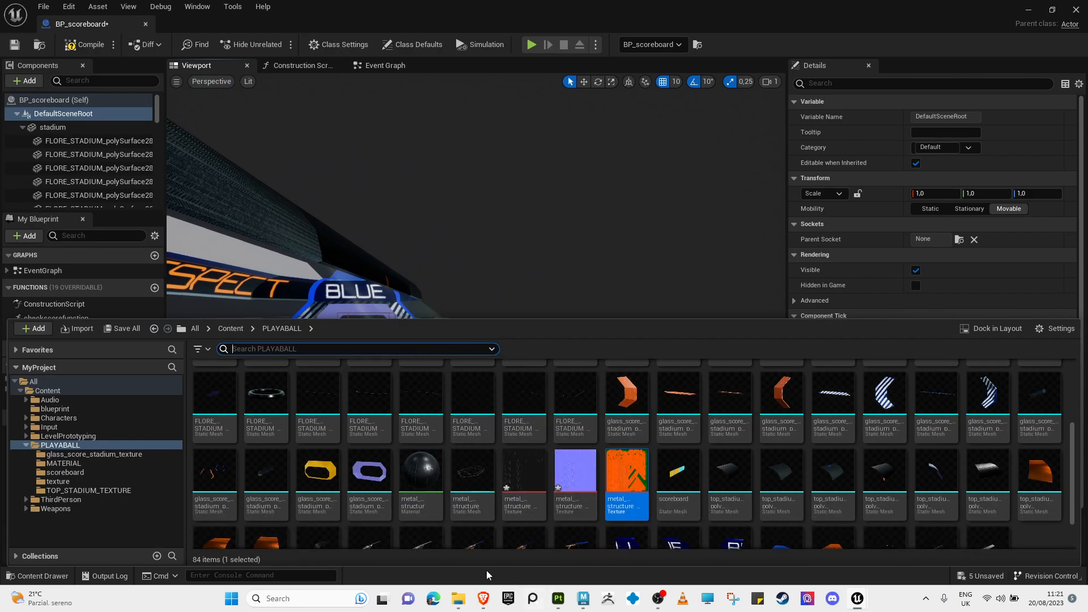
left_click(422, 476)
scroll(542, 237, "down", 1)
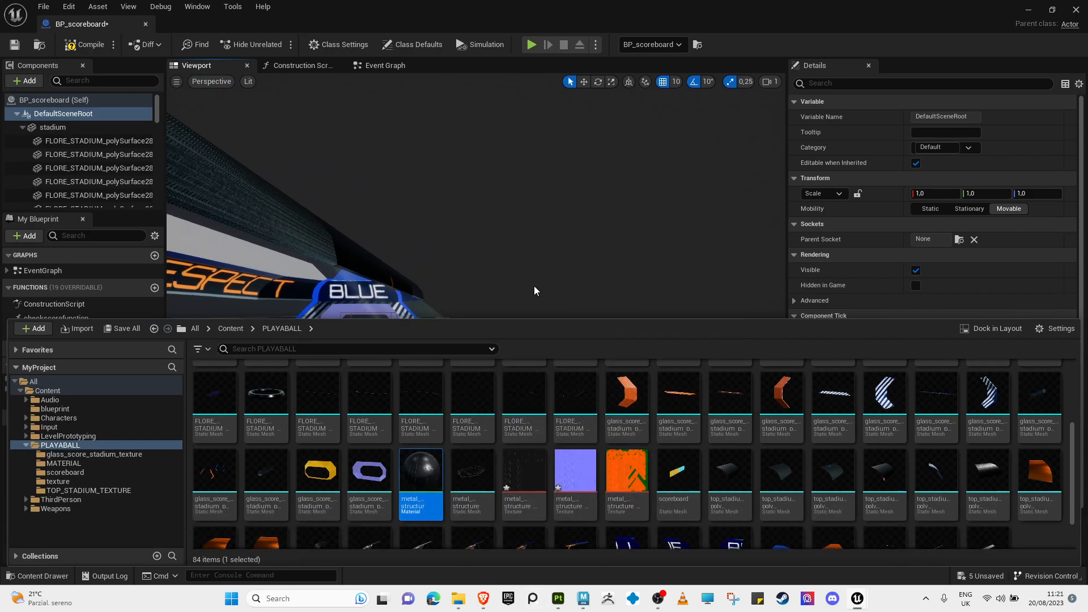
double_click(470, 489)
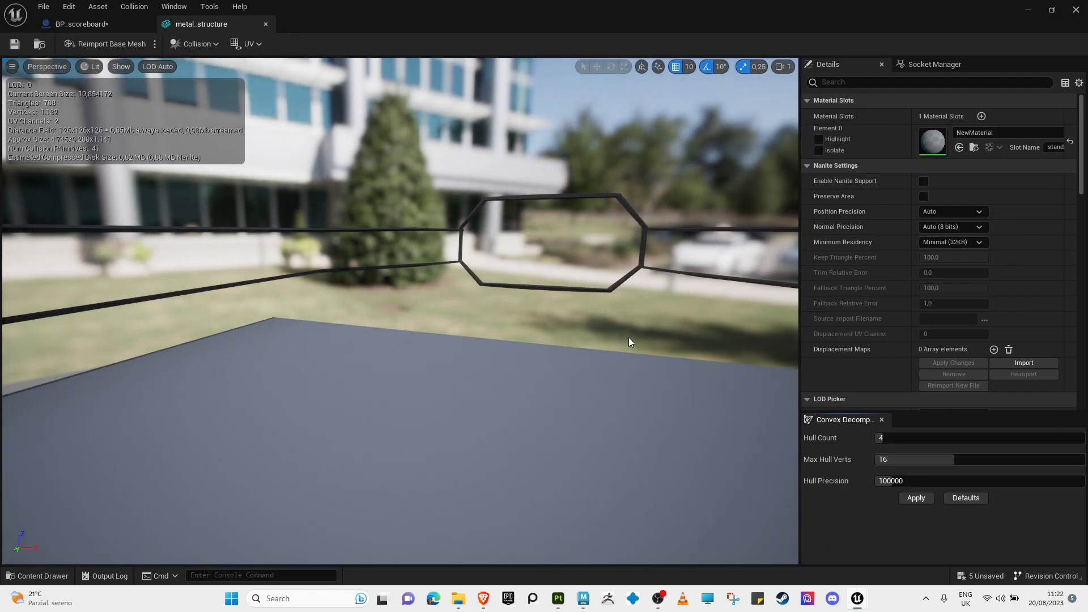
Step: Assign the metal_structur material to the mesh's Element 0 slot, and save and close the mesh
left_click(990, 134)
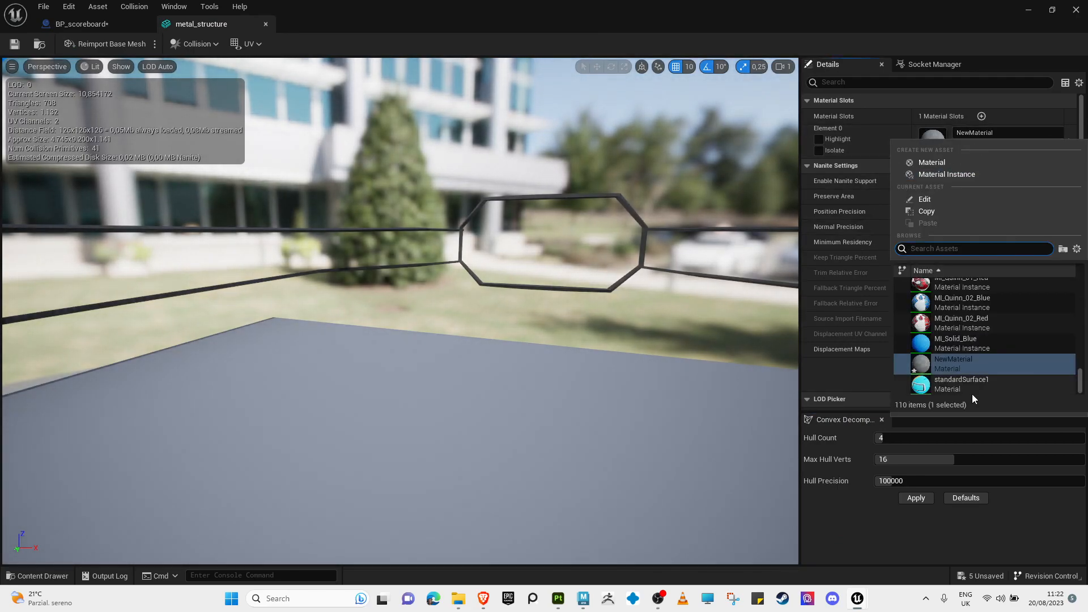
scroll(978, 351, "up", 3)
type("met")
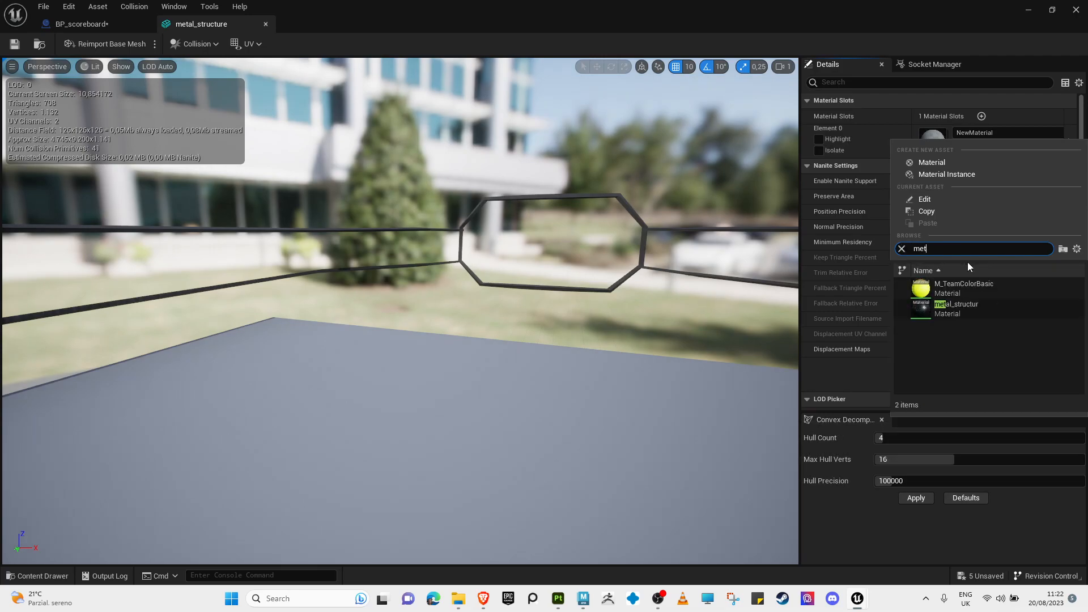
left_click(966, 305)
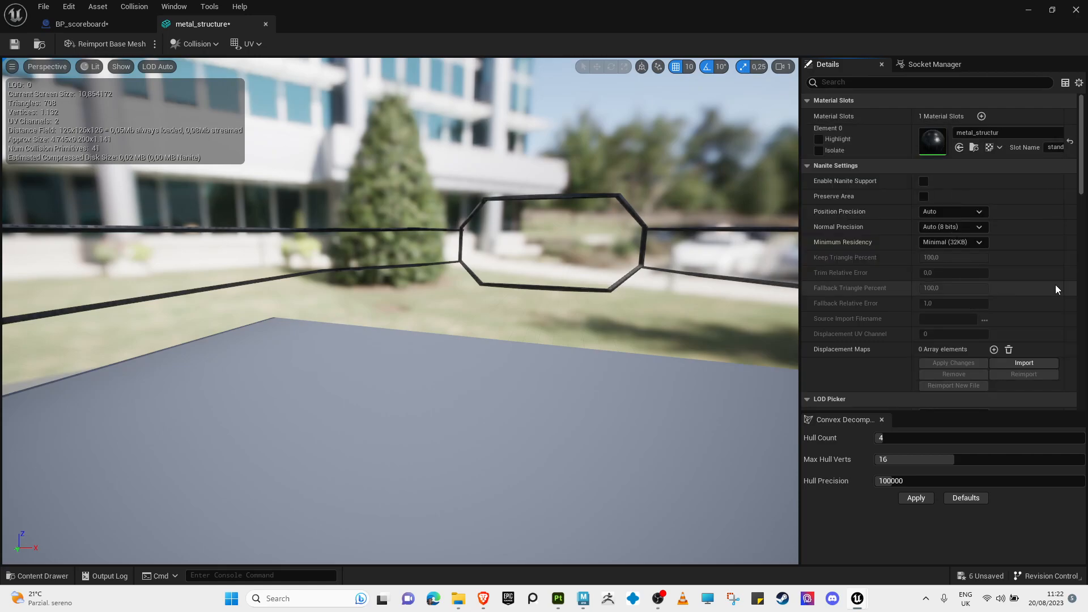
right_click_drag(401, 312, 226, 75)
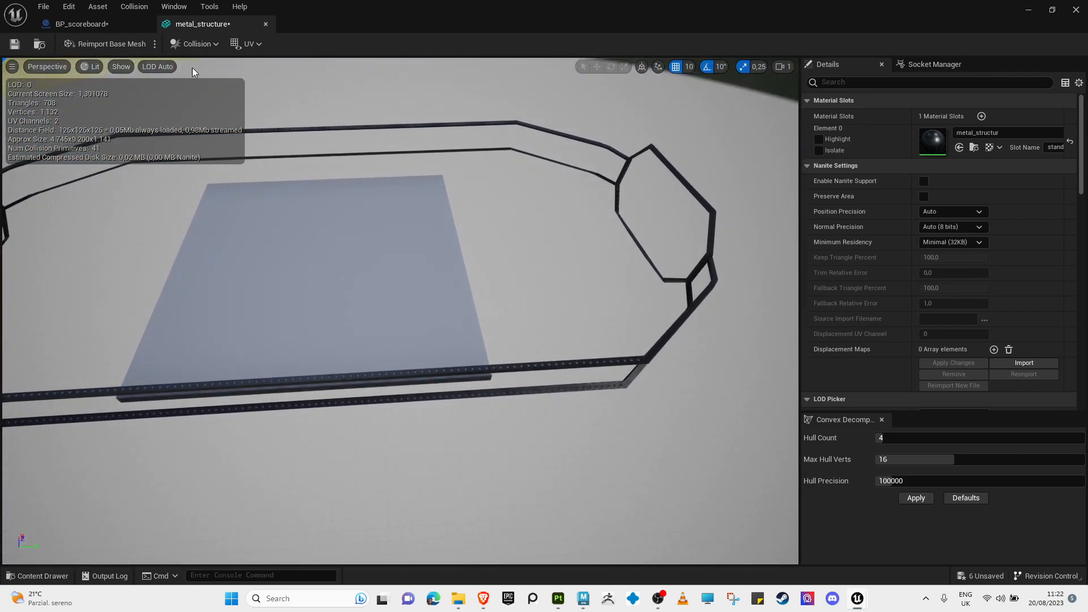
left_click(15, 43)
left_click(266, 24)
Step: Reopen the metal_structure mesh to check its assigned material and close it again
right_click_drag(533, 370, 570, 297)
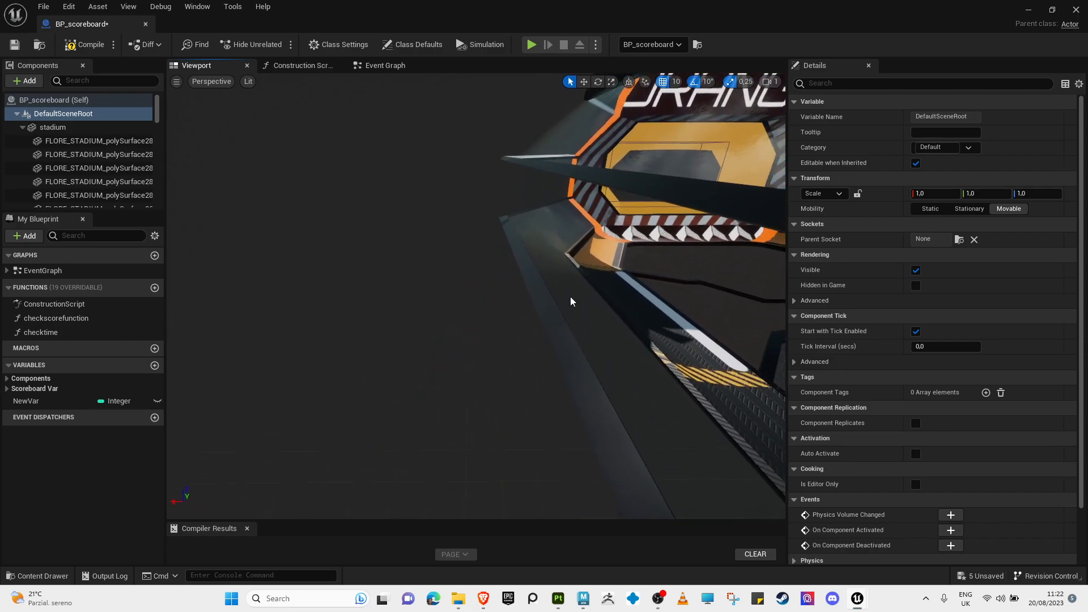
key("ctrl+space")
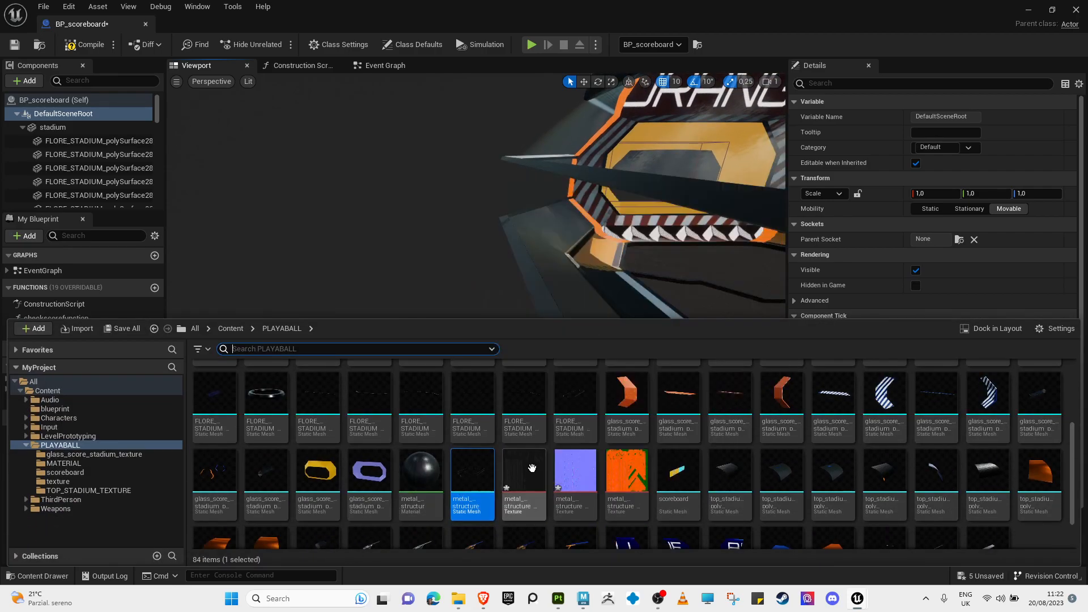
scroll(487, 478, "down", 1)
double_click(472, 431)
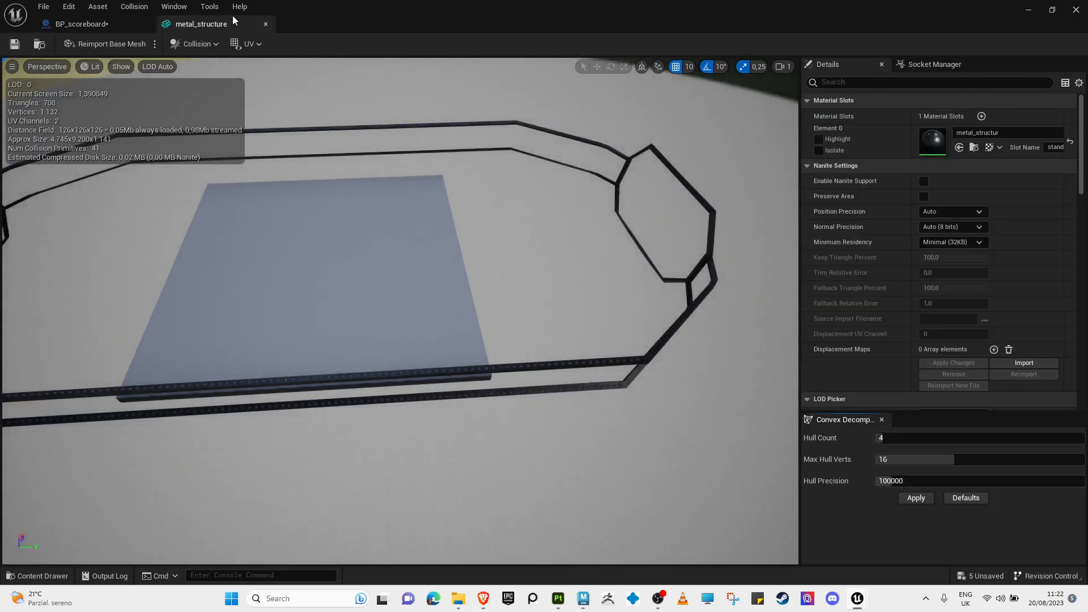
left_click(264, 24)
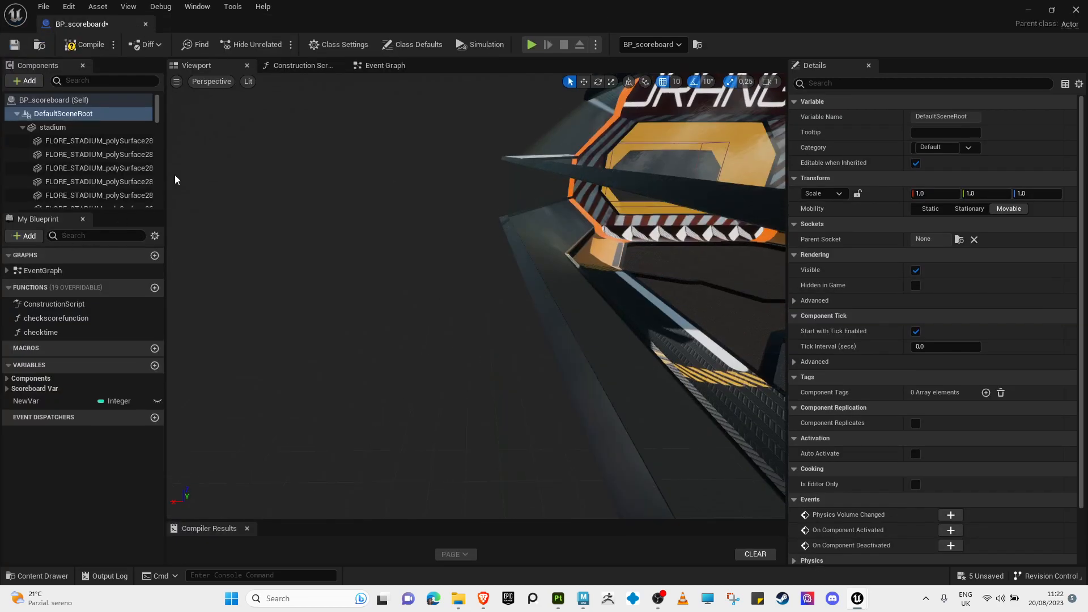
Step: Step through the stadium's static mesh components one by one to look for the metal structure
left_click(79, 141)
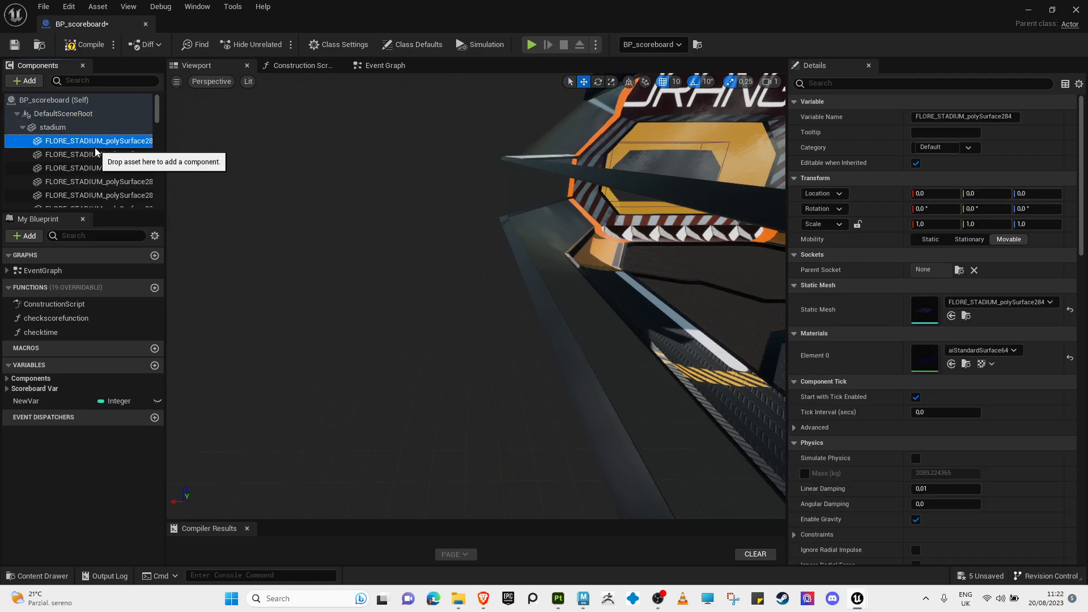
left_click(94, 168)
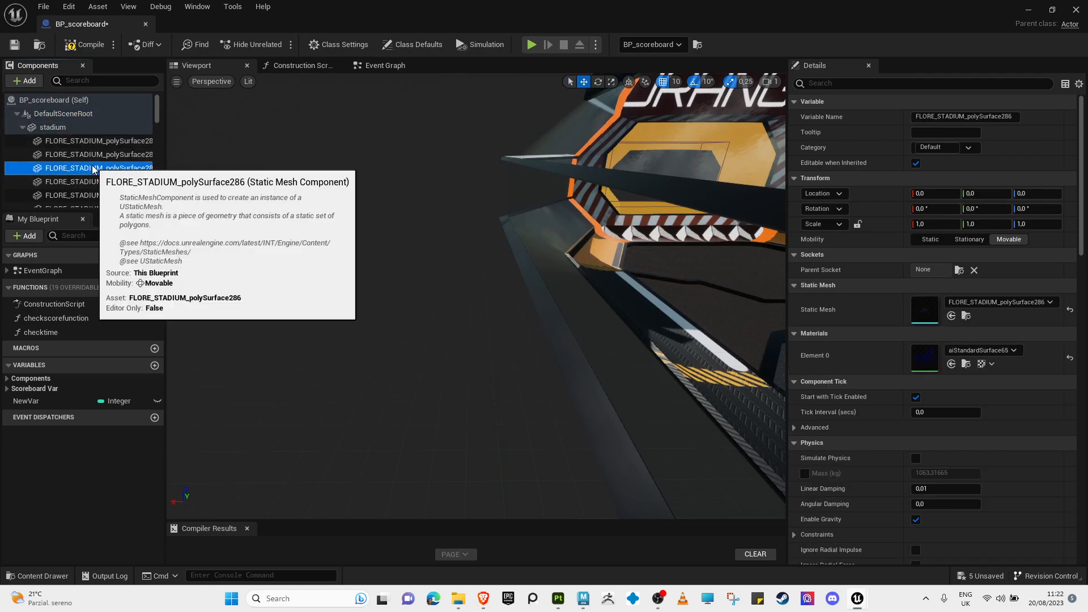
key("Down")
key("Down")
key("Down")
key("Down")
key("Down")
key("Down")
key("Down")
key("Down")
key("Down")
key("Down")
key("Down")
key("Down")
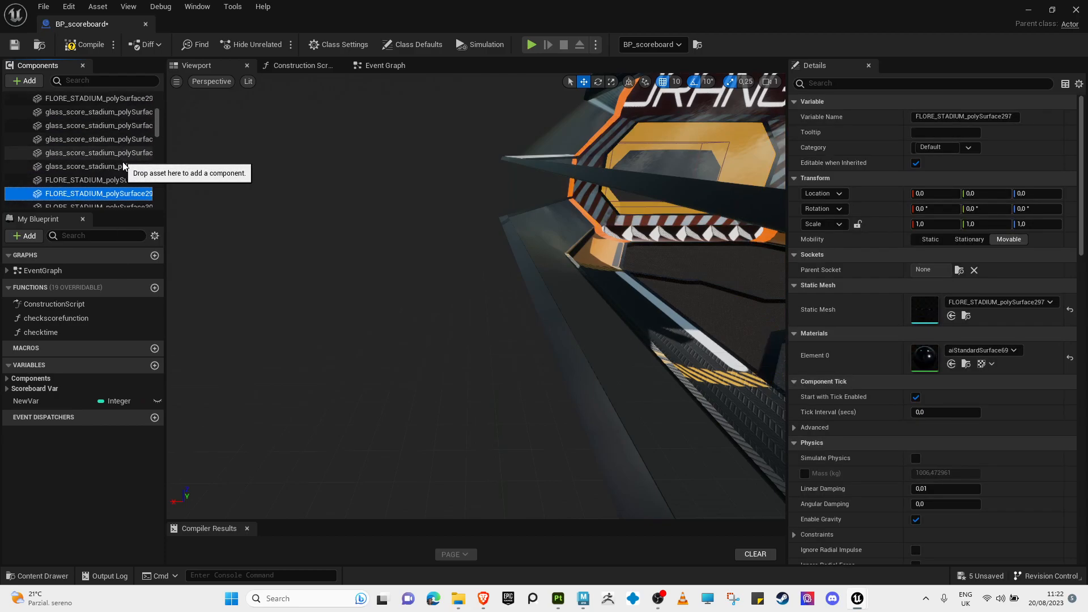
key("Down")
key("Down")
key("Down")
key("Down")
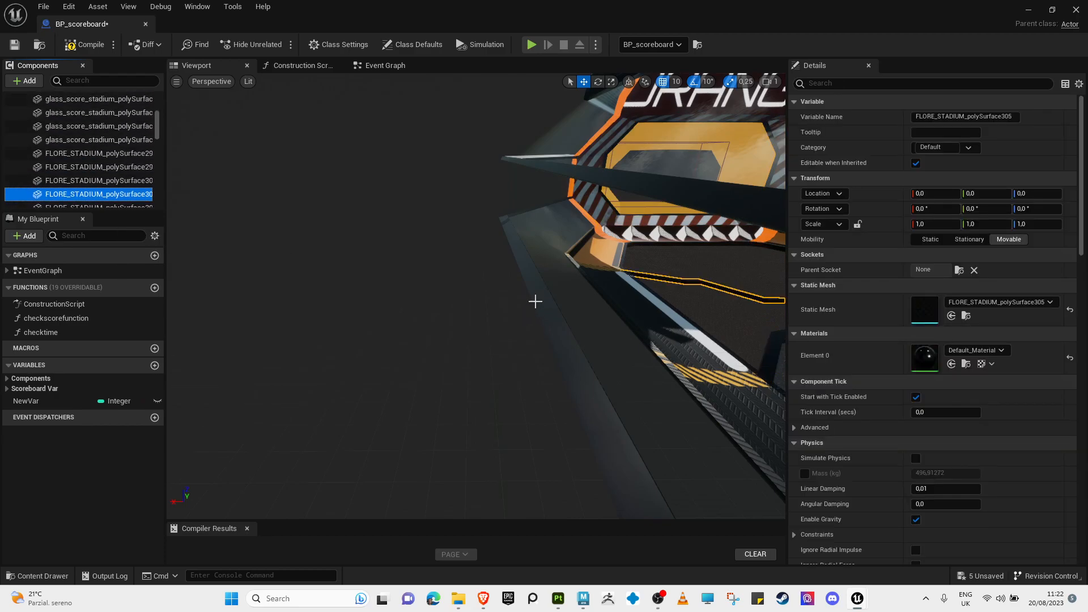
Step: Delete the metal_structure component from the stadium and add the metal_structure mesh to the blueprint again
left_click(508, 157)
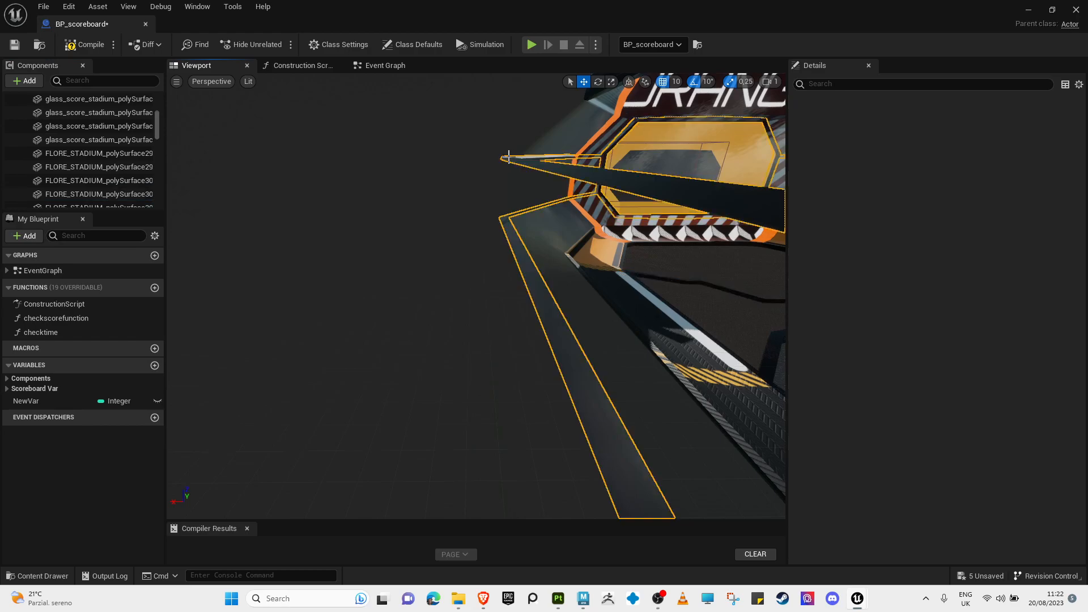
scroll(91, 181, "down", 5)
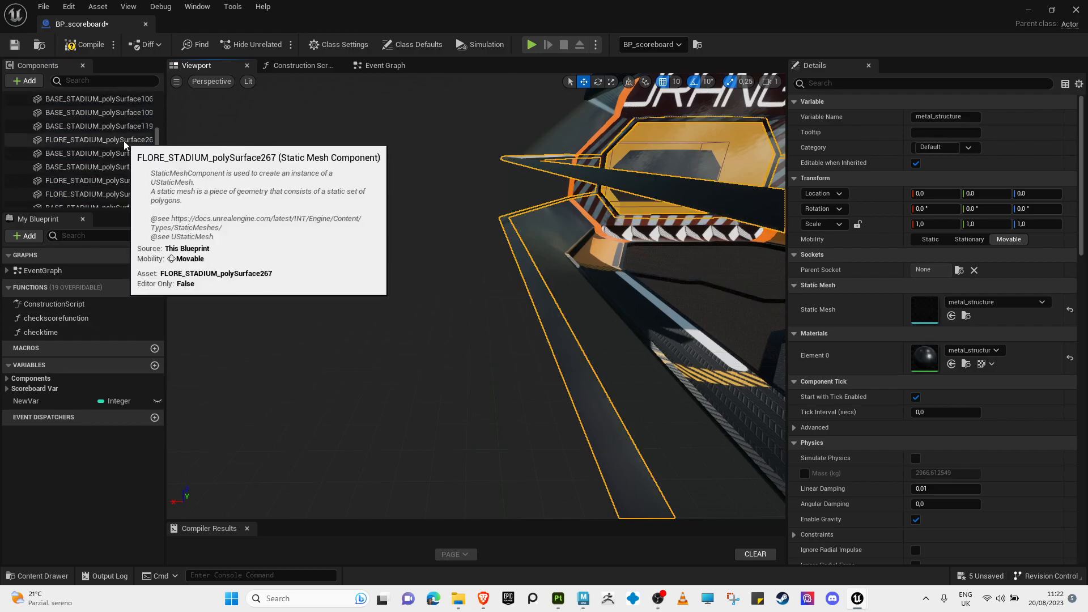
key("Delete")
key("ctrl+space")
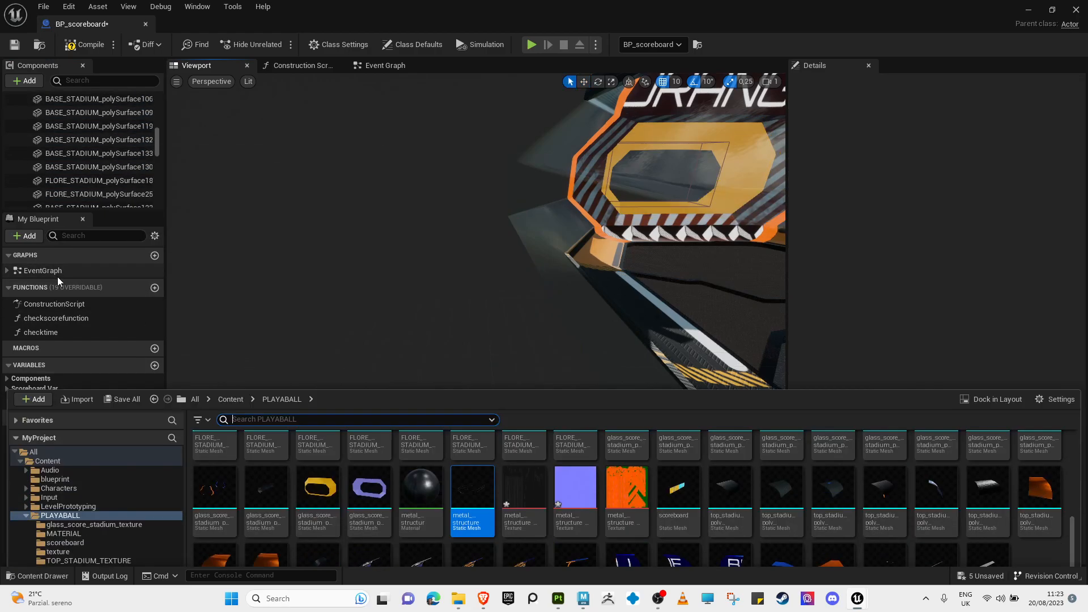
left_click_drag(477, 421, 555, 190)
mouse_move(545, 192)
right_mouse_down()
mouse_move(539, 217)
mouse_move(545, 207)
right_mouse_up()
right_click_drag(407, 370, 408, 371)
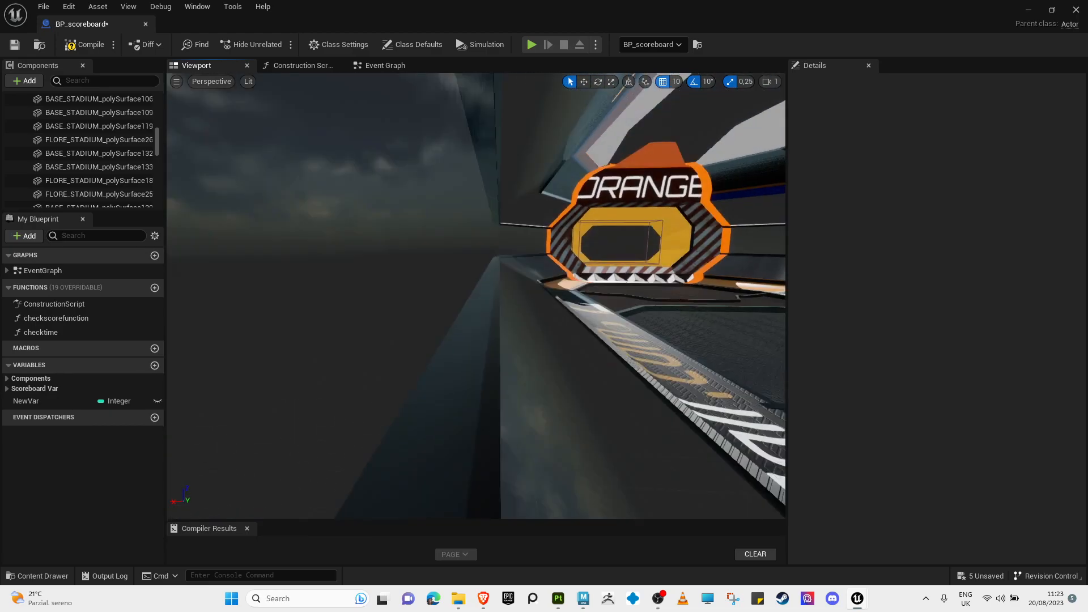
Step: Apply the metal_structur material directly to the stadium's beam in the viewport, and compile and save the blueprint
key("ctrl+space")
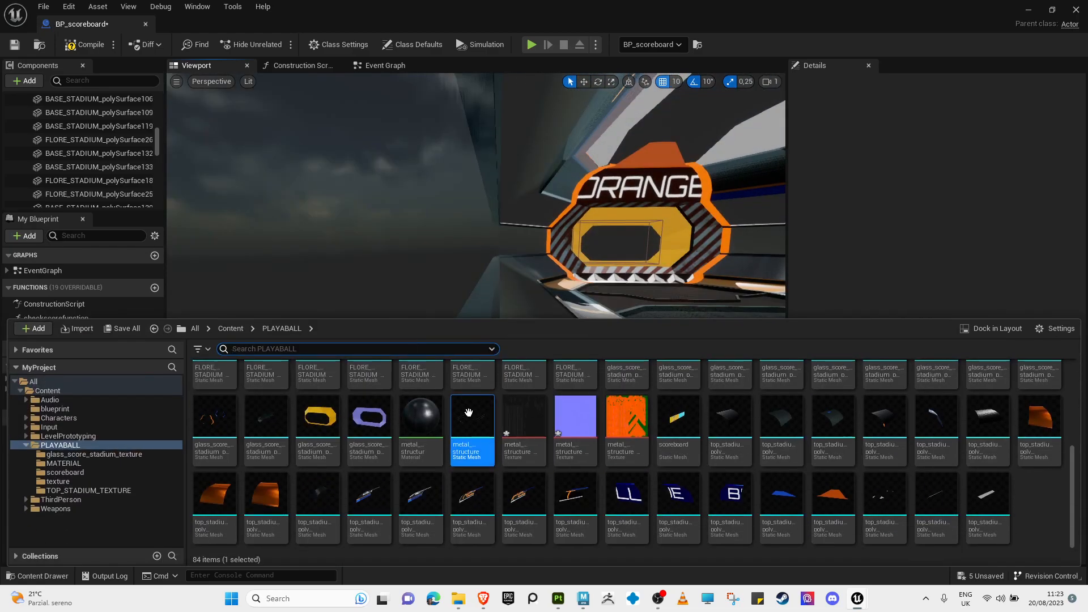
left_click_drag(412, 416, 476, 301)
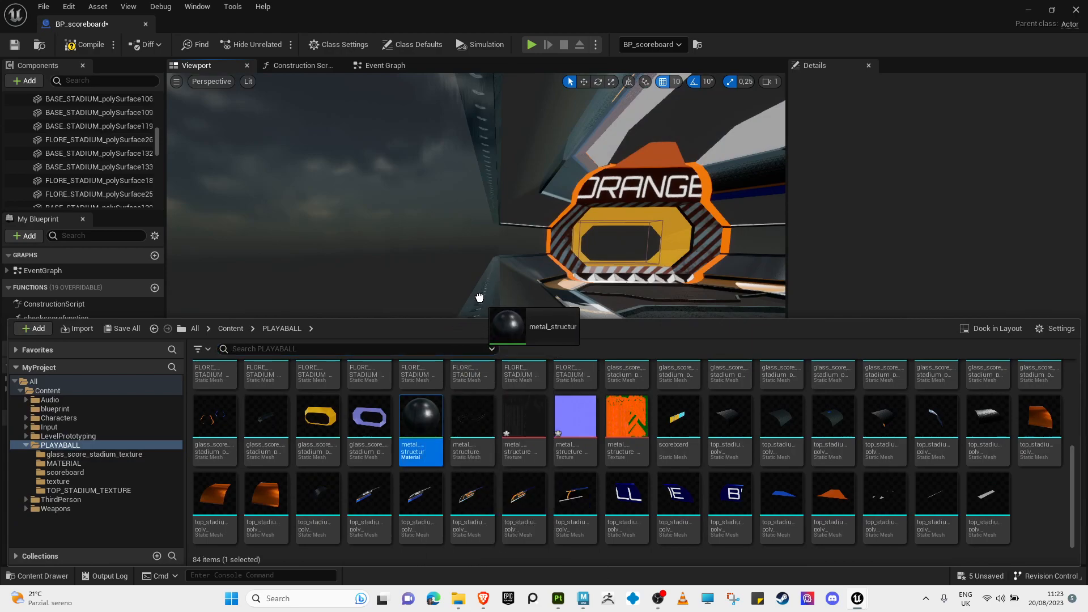
right_click_drag(392, 235, 504, 306)
key("ctrl+space")
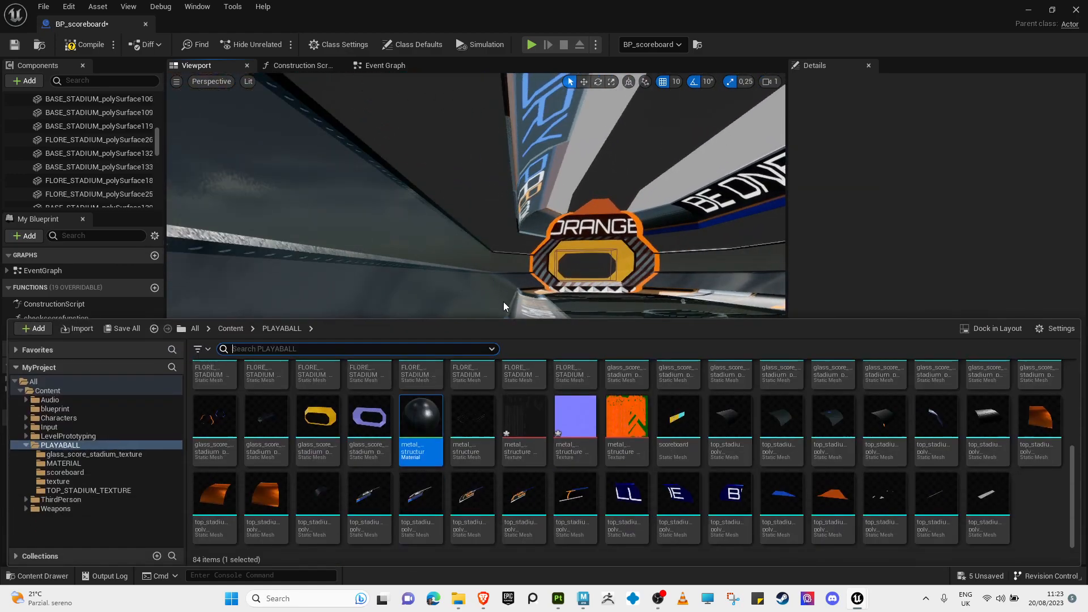
left_click(81, 51)
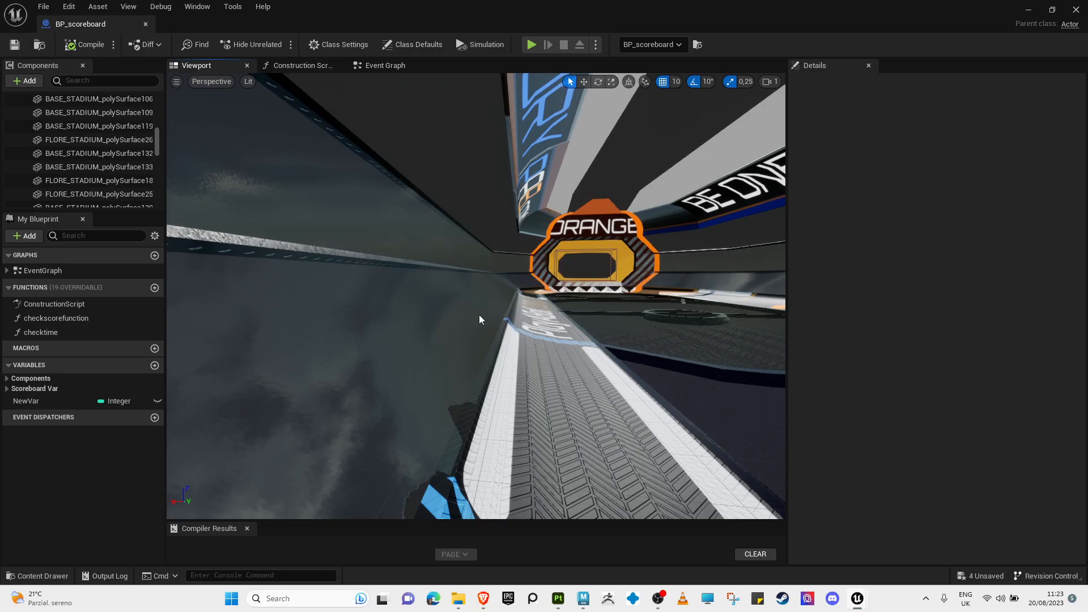
right_click_drag(434, 334, 436, 335)
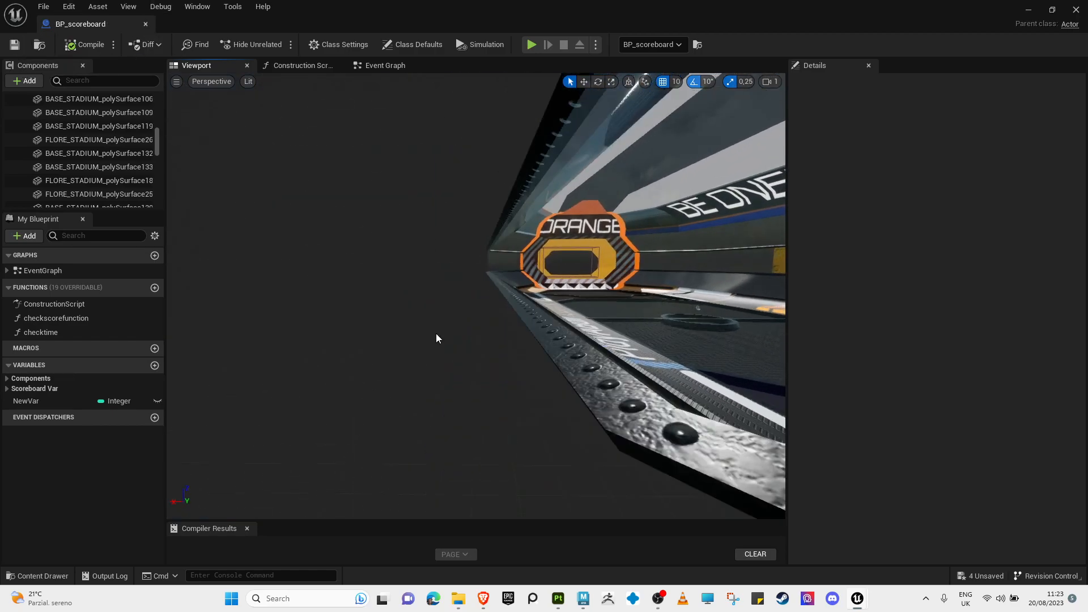
Step: Open the metal_structure mesh, examine the material on its whole frame from another angle, and close it
key("ctrl+space")
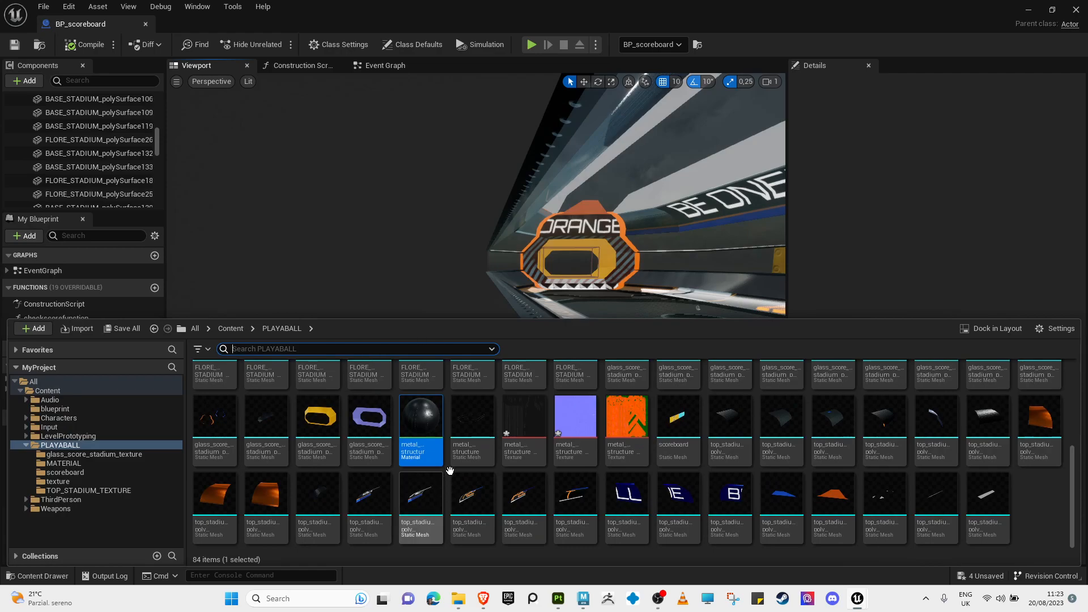
double_click(472, 422)
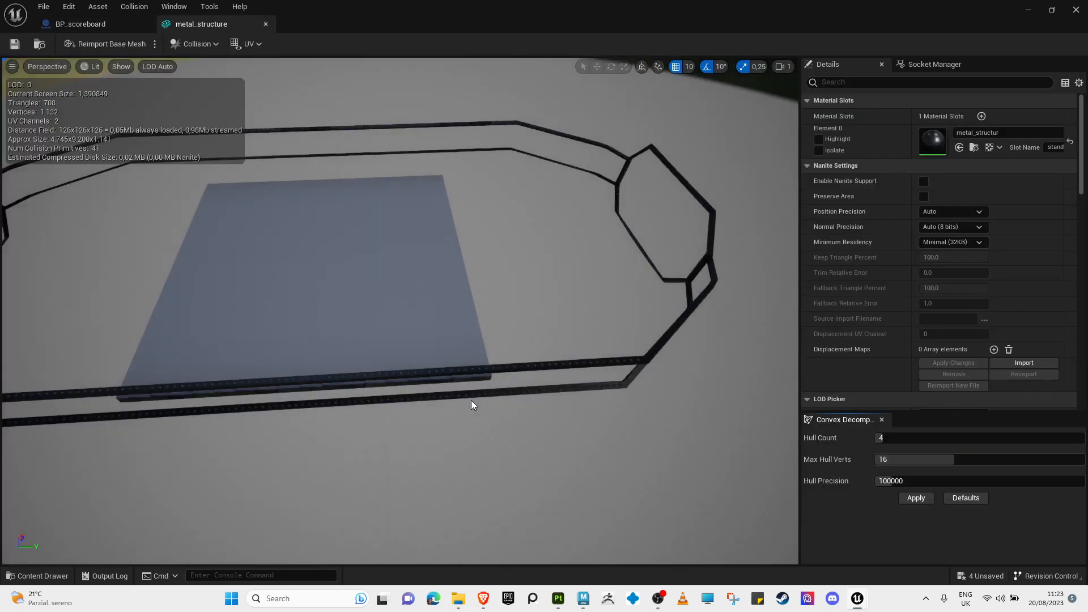
right_click_drag(638, 248, 604, 249)
mouse_move(664, 356)
right_mouse_down()
mouse_move(697, 317)
mouse_move(652, 351)
right_mouse_up()
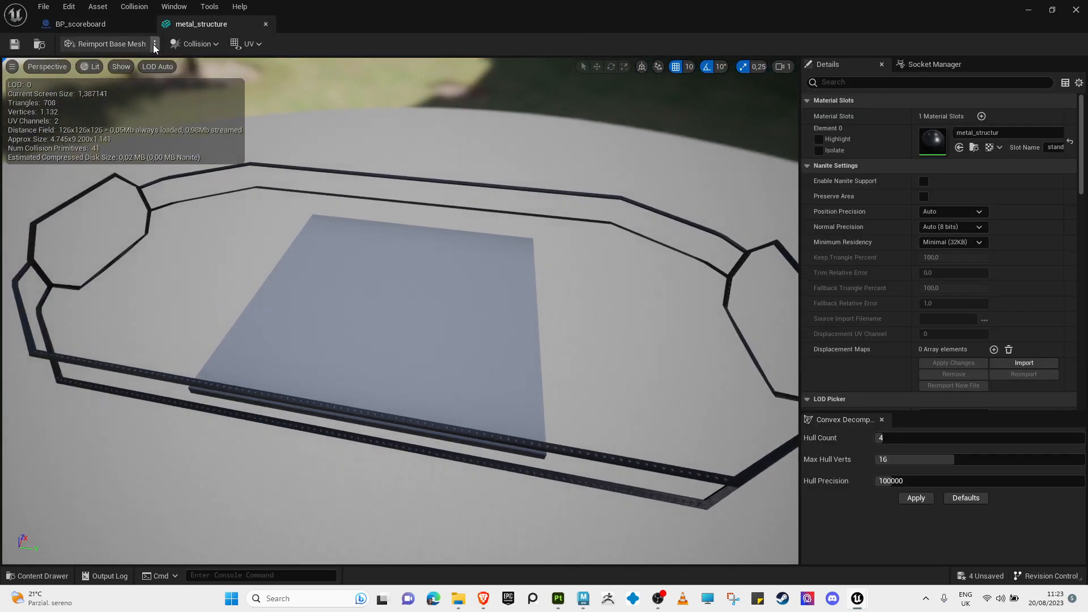
left_click(266, 24)
Step: Apply the metal_structur material to the stadium's metal beam in the blueprint viewport, then save and close BP_scoreboard
key("ctrl+space")
left_click_drag(413, 426, 521, 300)
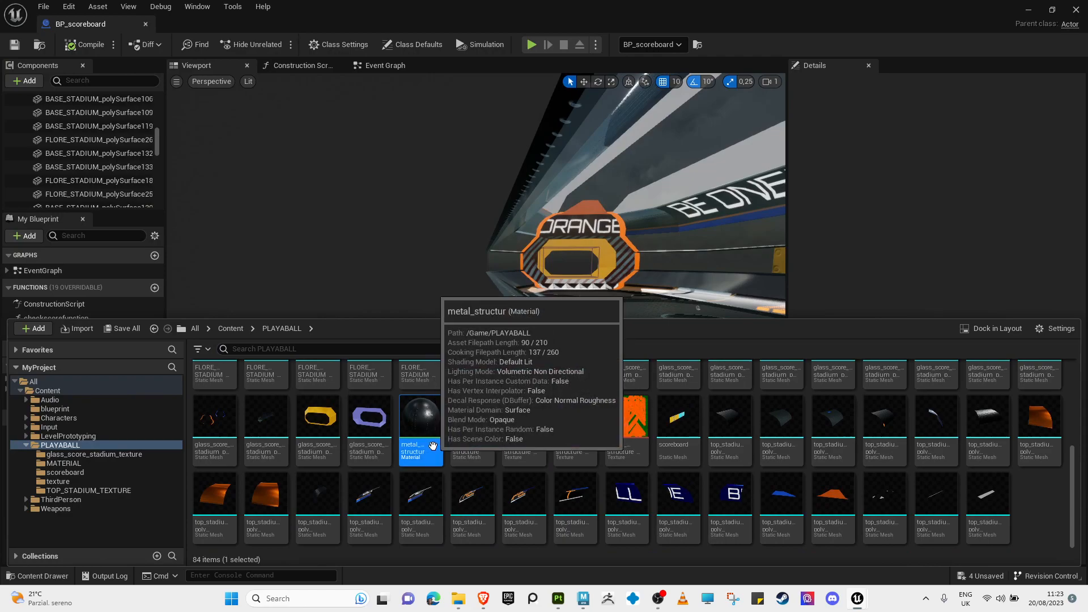
right_click_drag(480, 216, 481, 229)
key("e")
key("e")
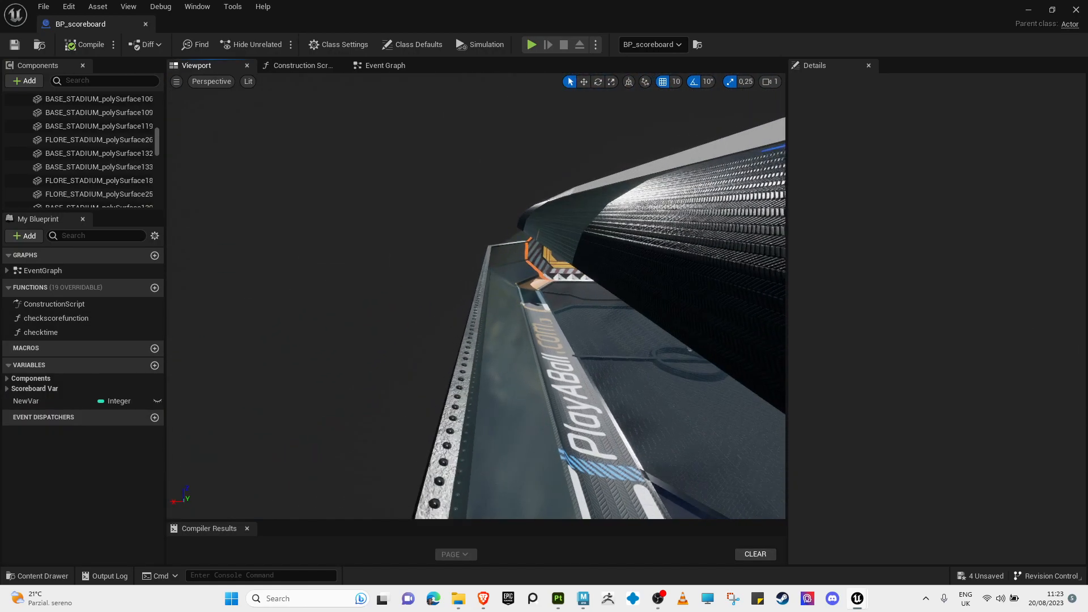
left_click(14, 44)
left_click(146, 24)
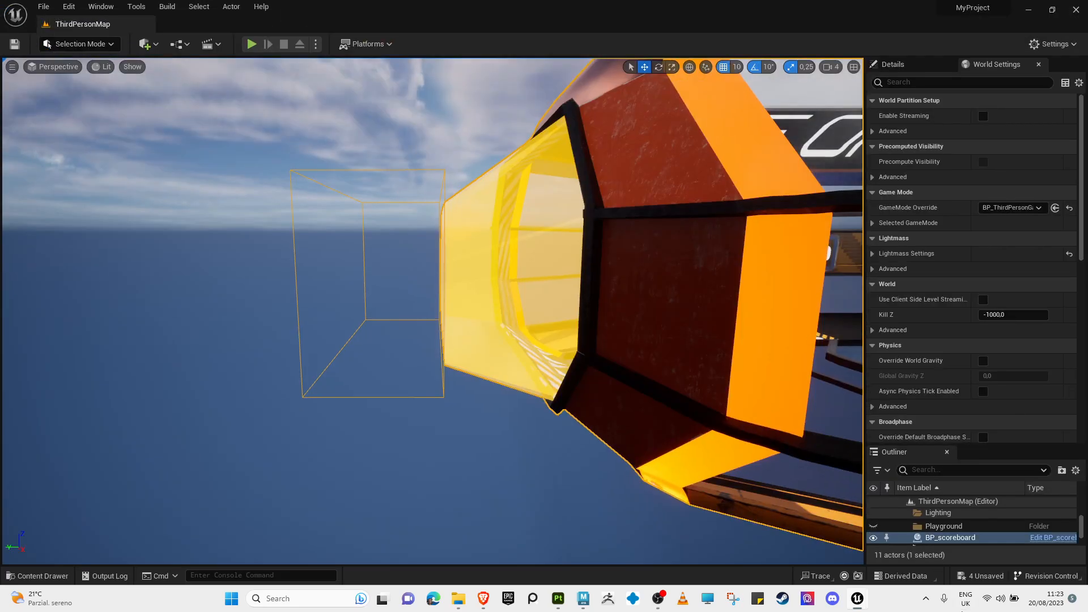
Step: Examine the metal structure on the stadium in the level, moving from outside to the interior facing the BLUE goal
key("w")
right_click_drag(757, 489, 742, 549)
key("w")
key("s")
key("w")
key("w")
key("s")
key("w")
right_click_drag(408, 295, 459, 241)
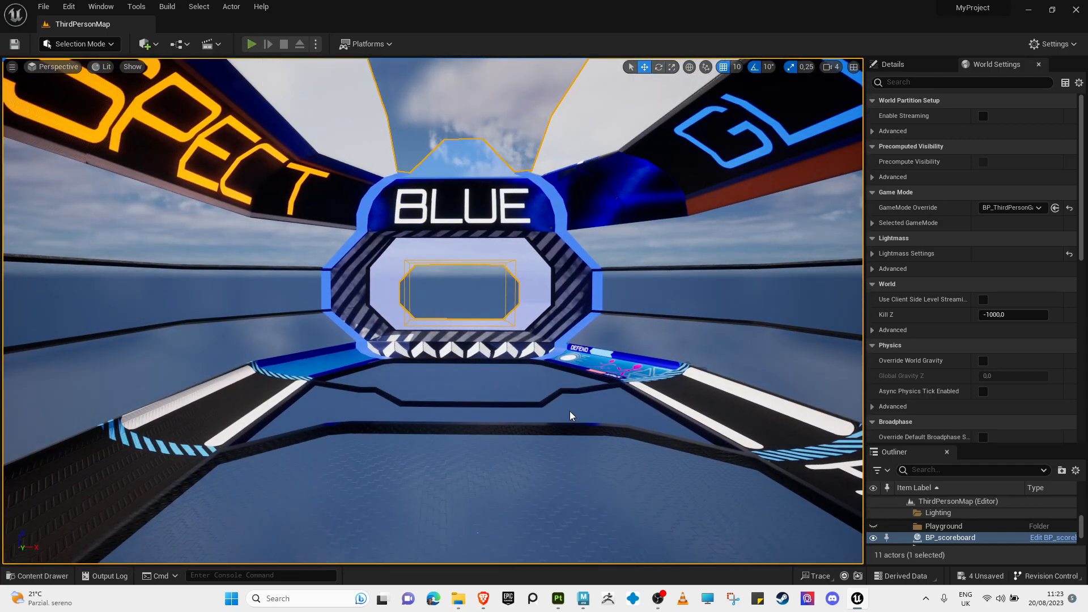
Step: Play-test the level by running the character at the ball to send it into the BLUE goal, check the scoreboard, and stop playing
key("alt+p")
key("w")
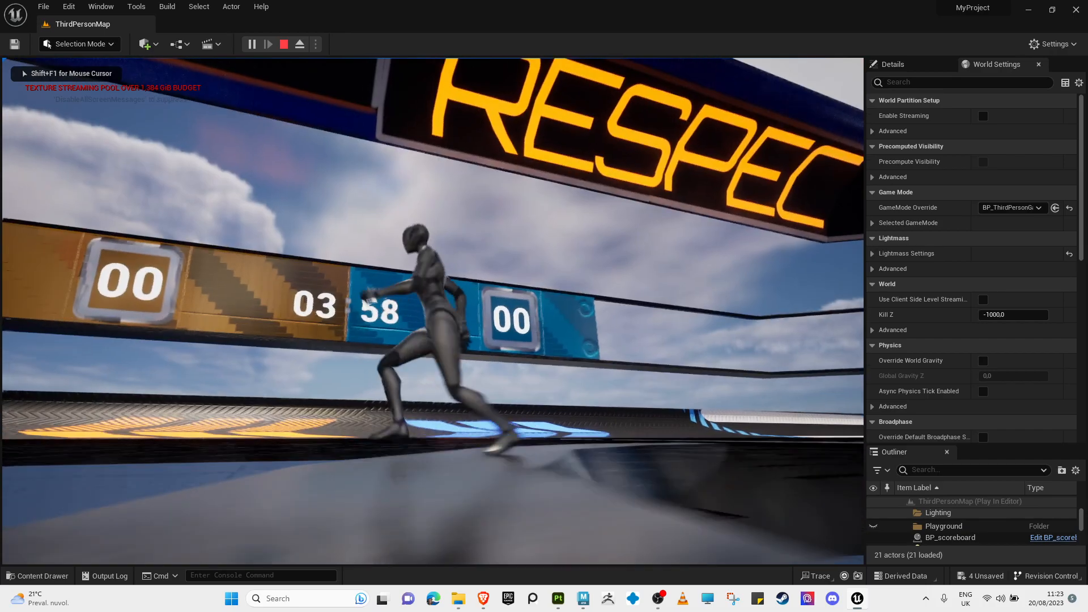
key("w")
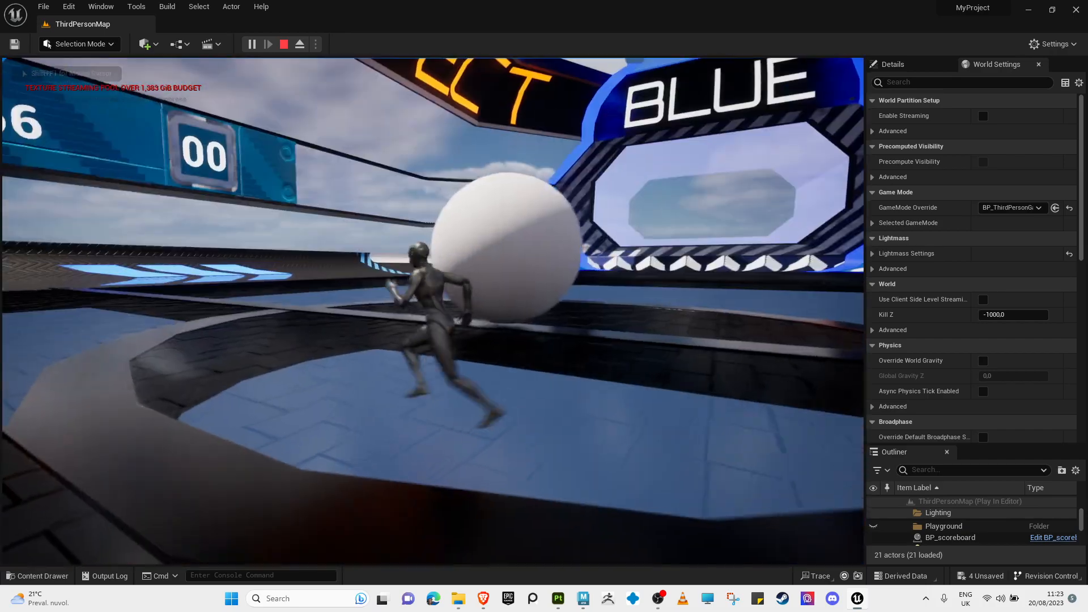
key("w")
key("w")
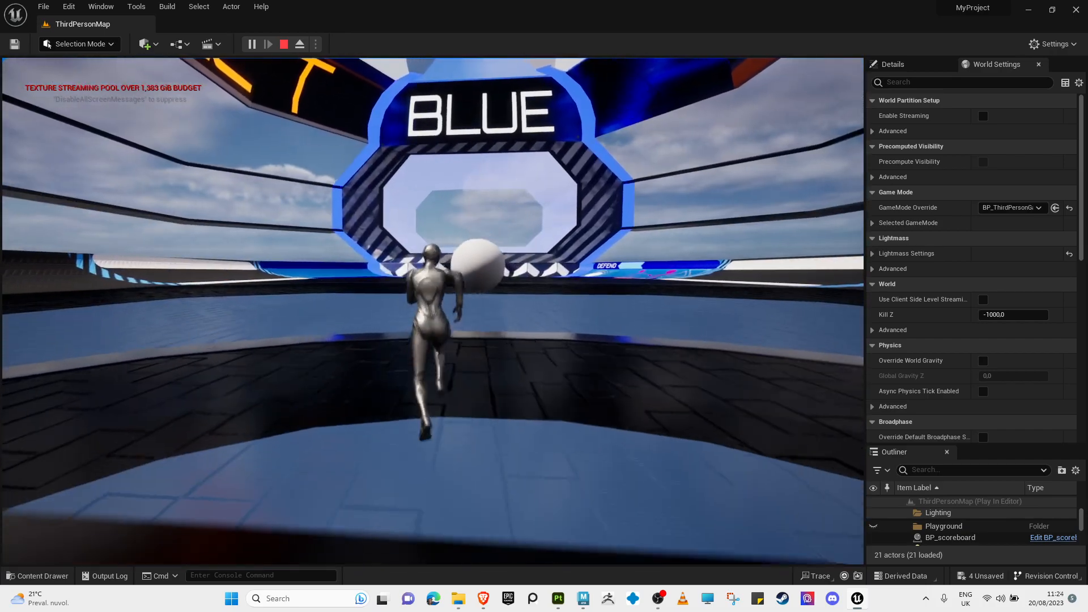
key("w")
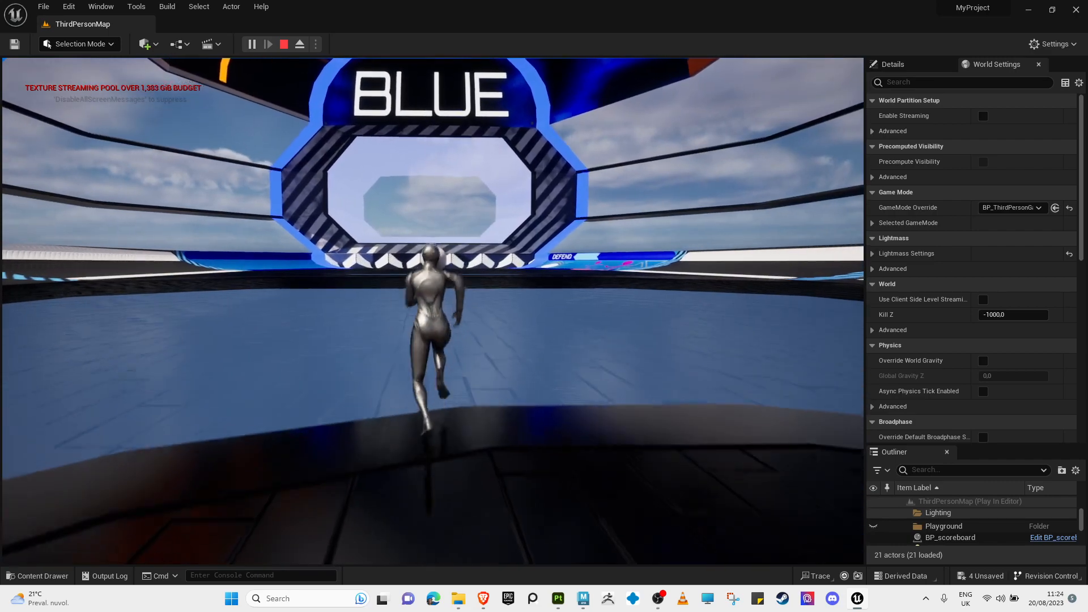
key("d")
key("w")
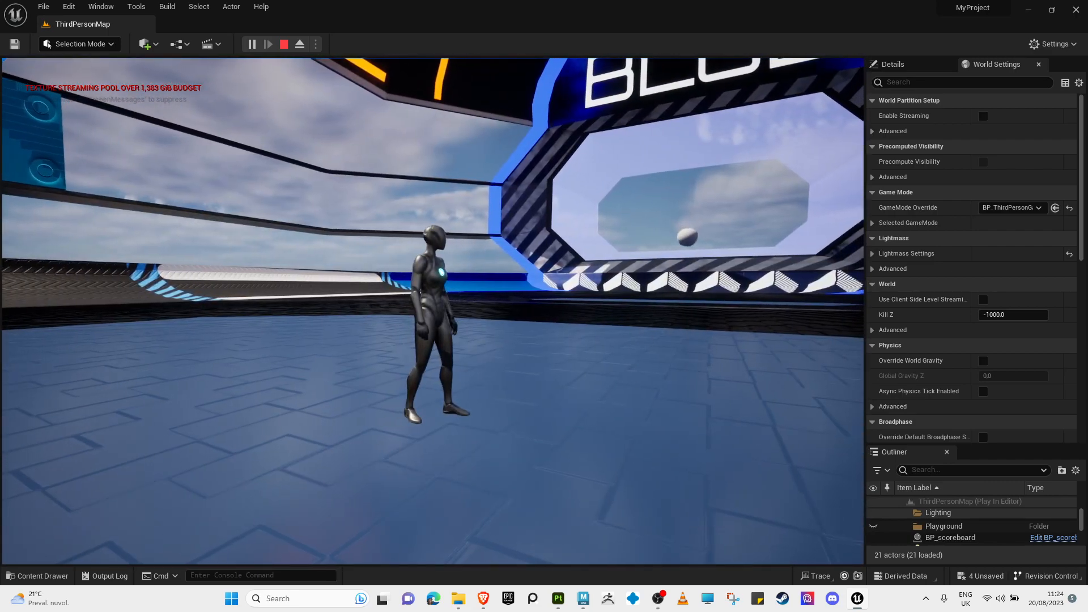
key("w")
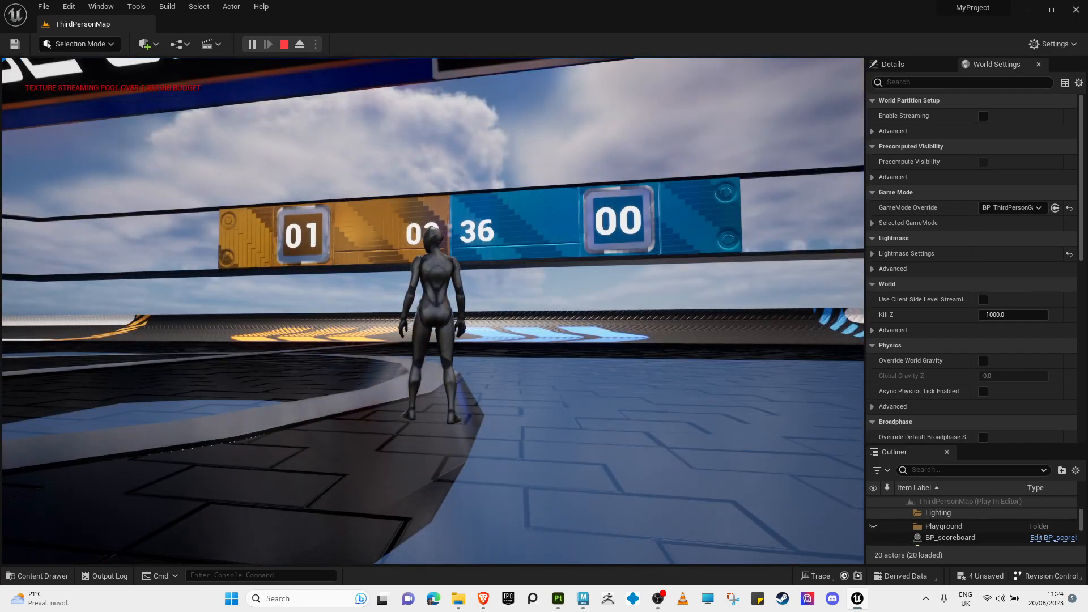
key("Escape")
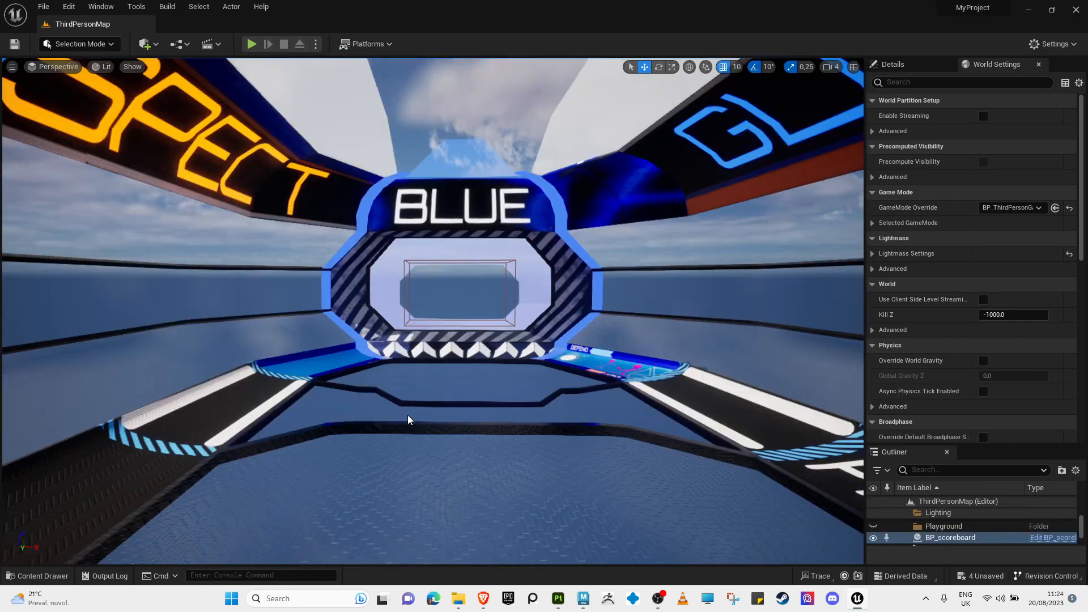